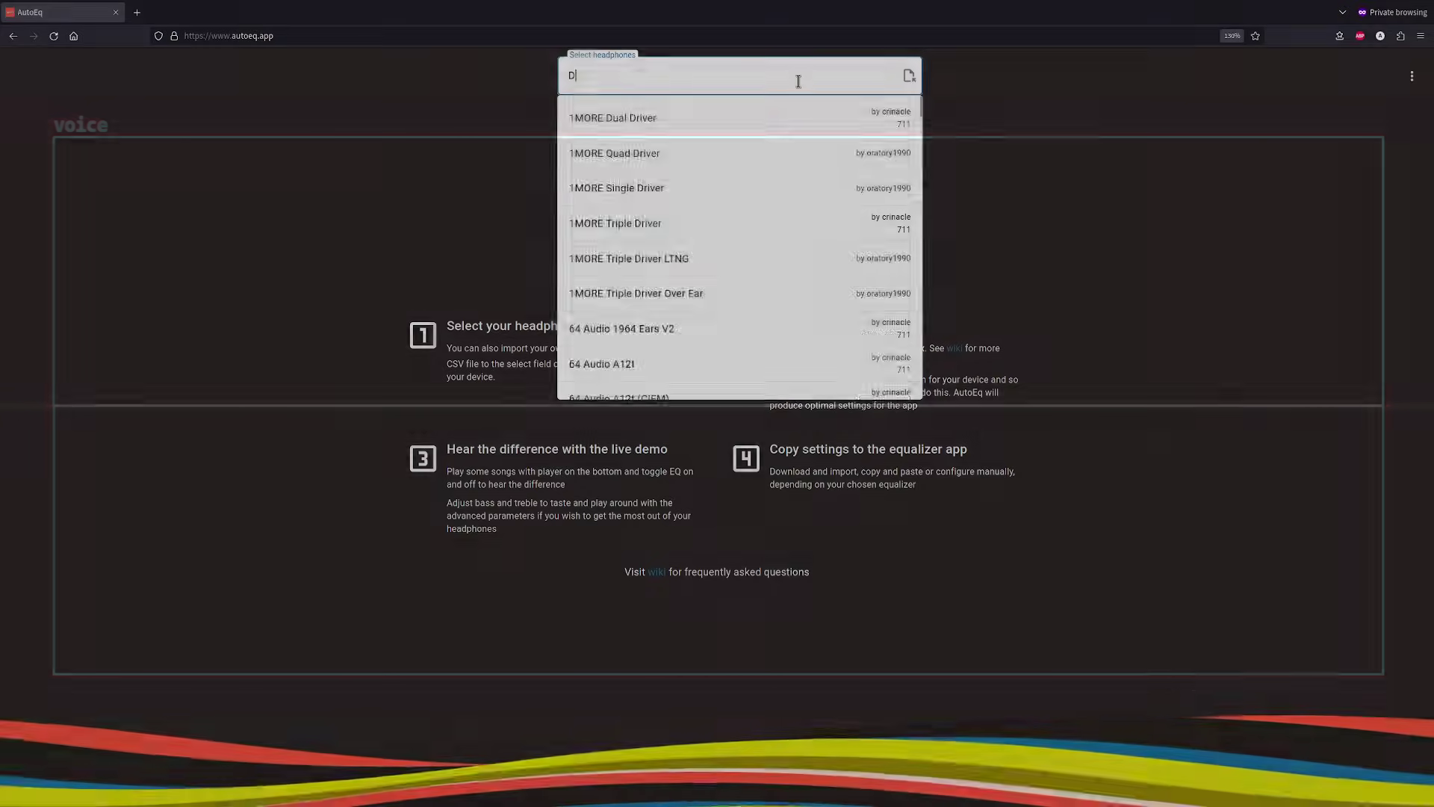
# Step: Search 'DT 990 PRO' and select Beyerdynamic DT 990 Pro (250 Ohm) as the headphone
pyautogui.write('DT 990')
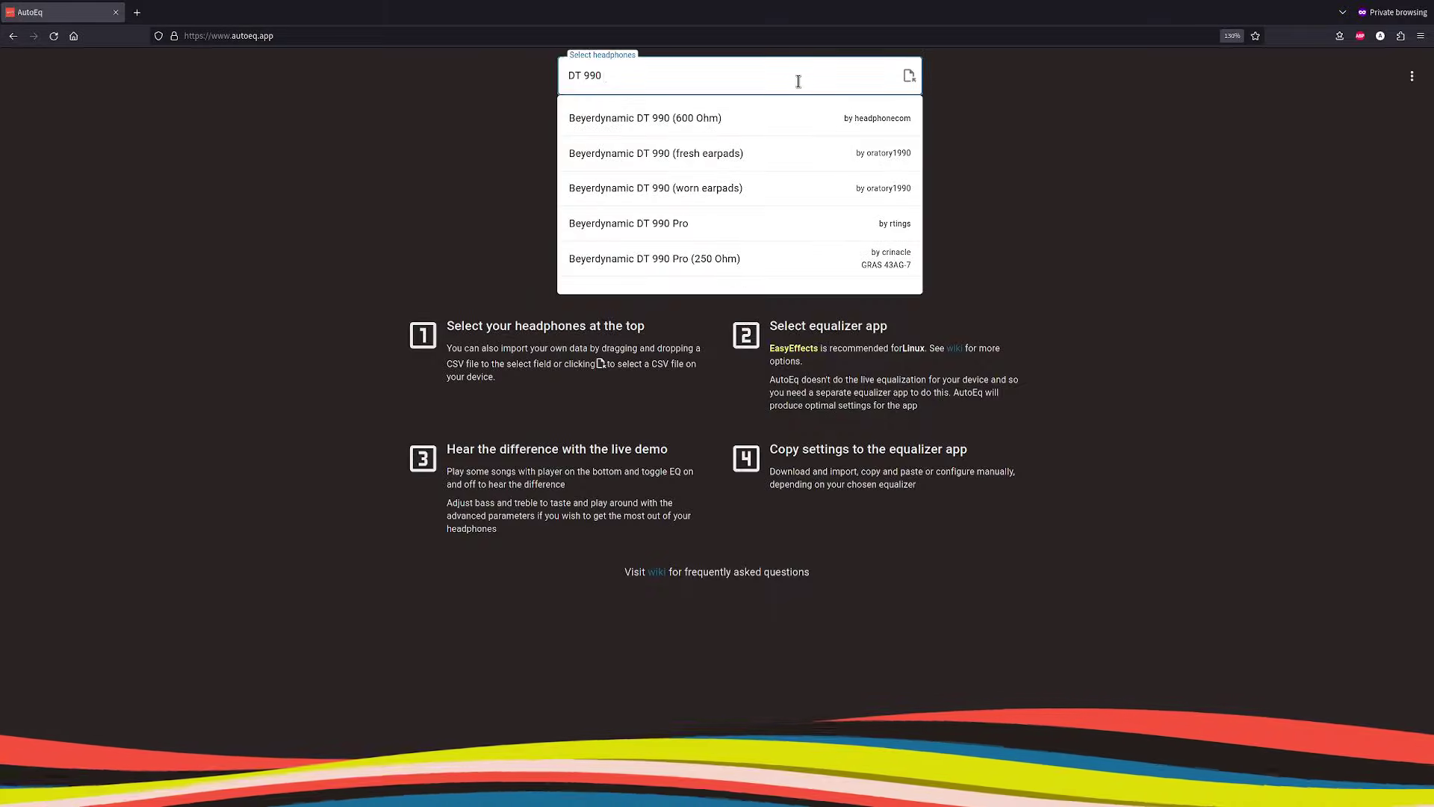
pyautogui.write(' PRO')
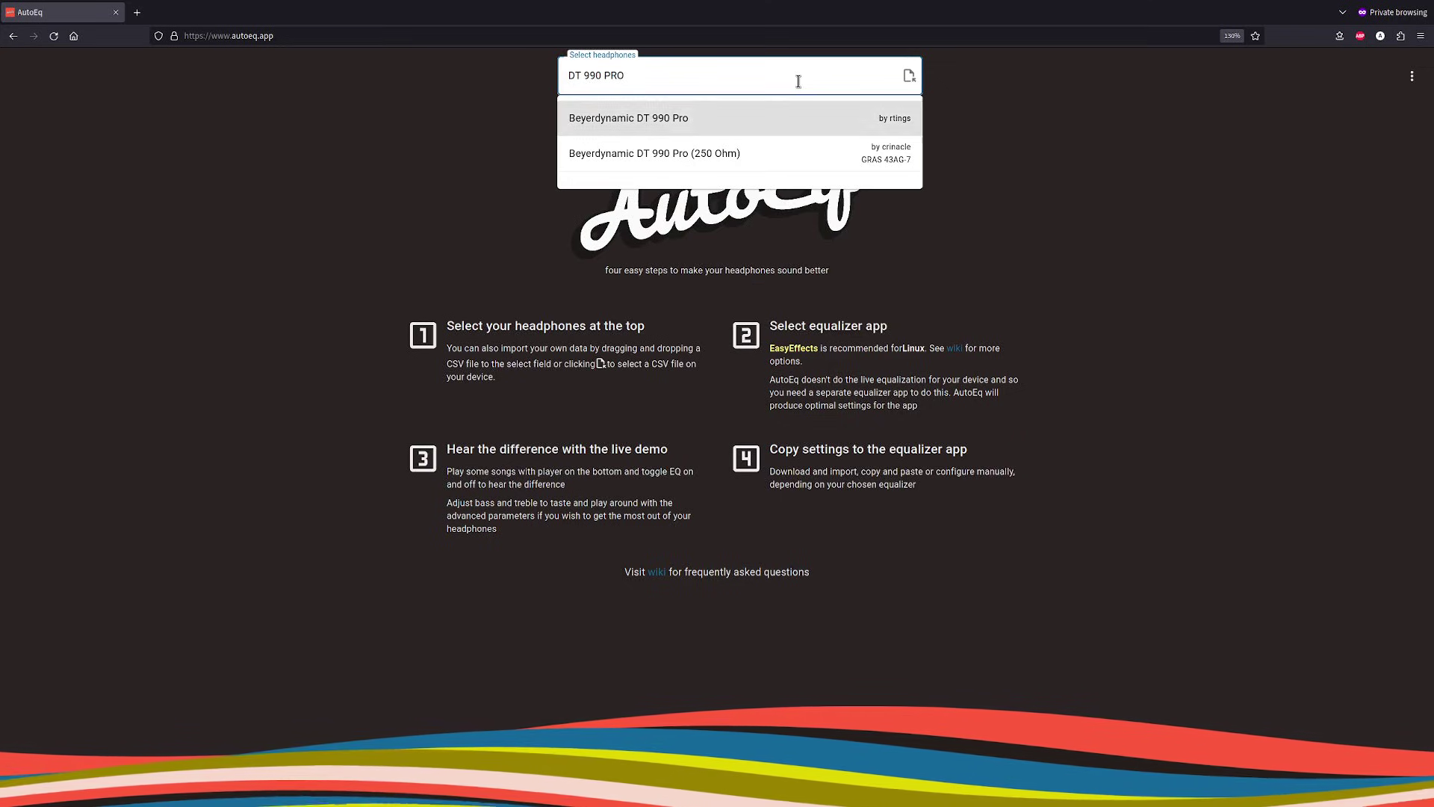
pyautogui.press('Down')
pyautogui.press('Down')
pyautogui.press('Return')
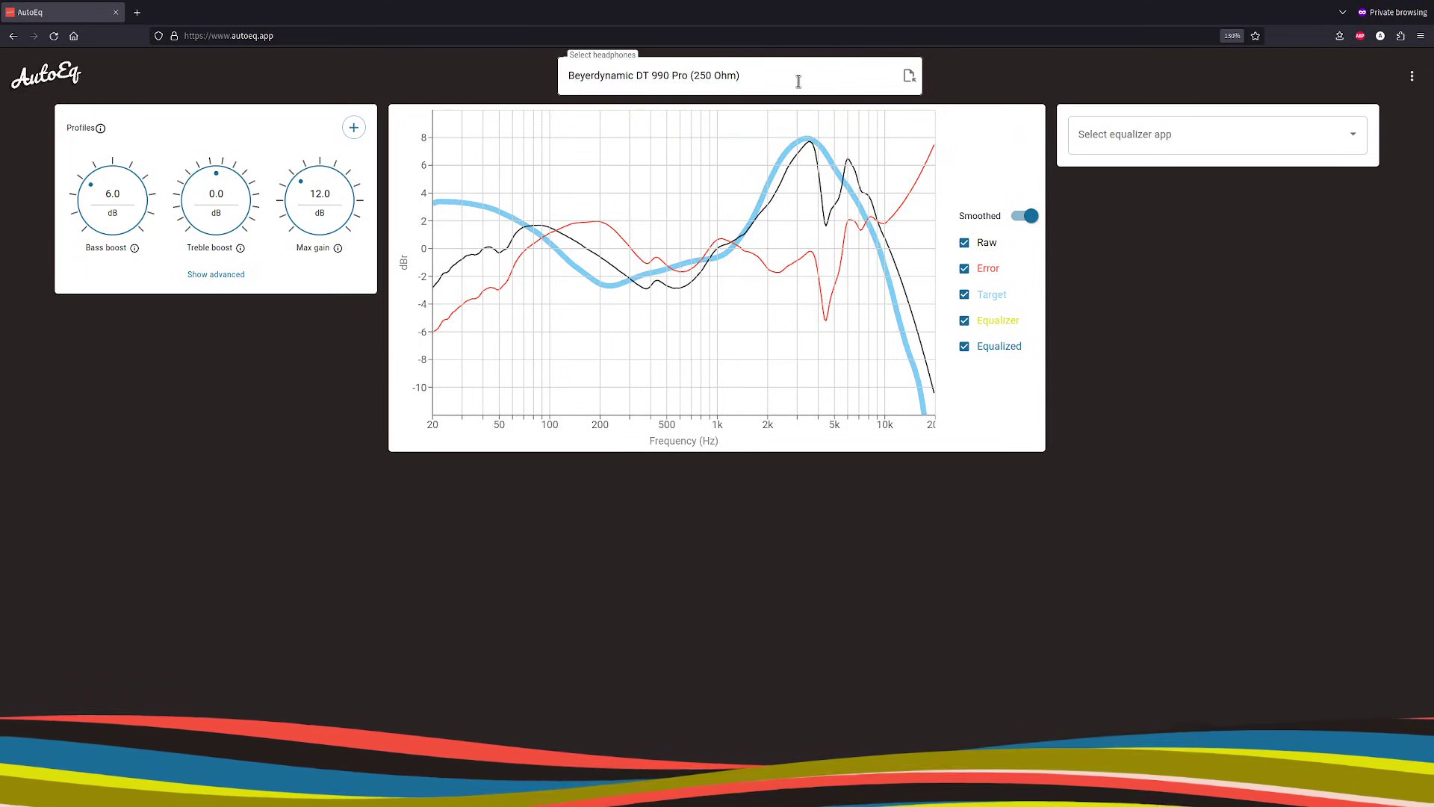
# Step: Hide the Error curve, keep Harman Over-ear 2018 as target, and collapse advanced settings
pyautogui.click(986, 269)
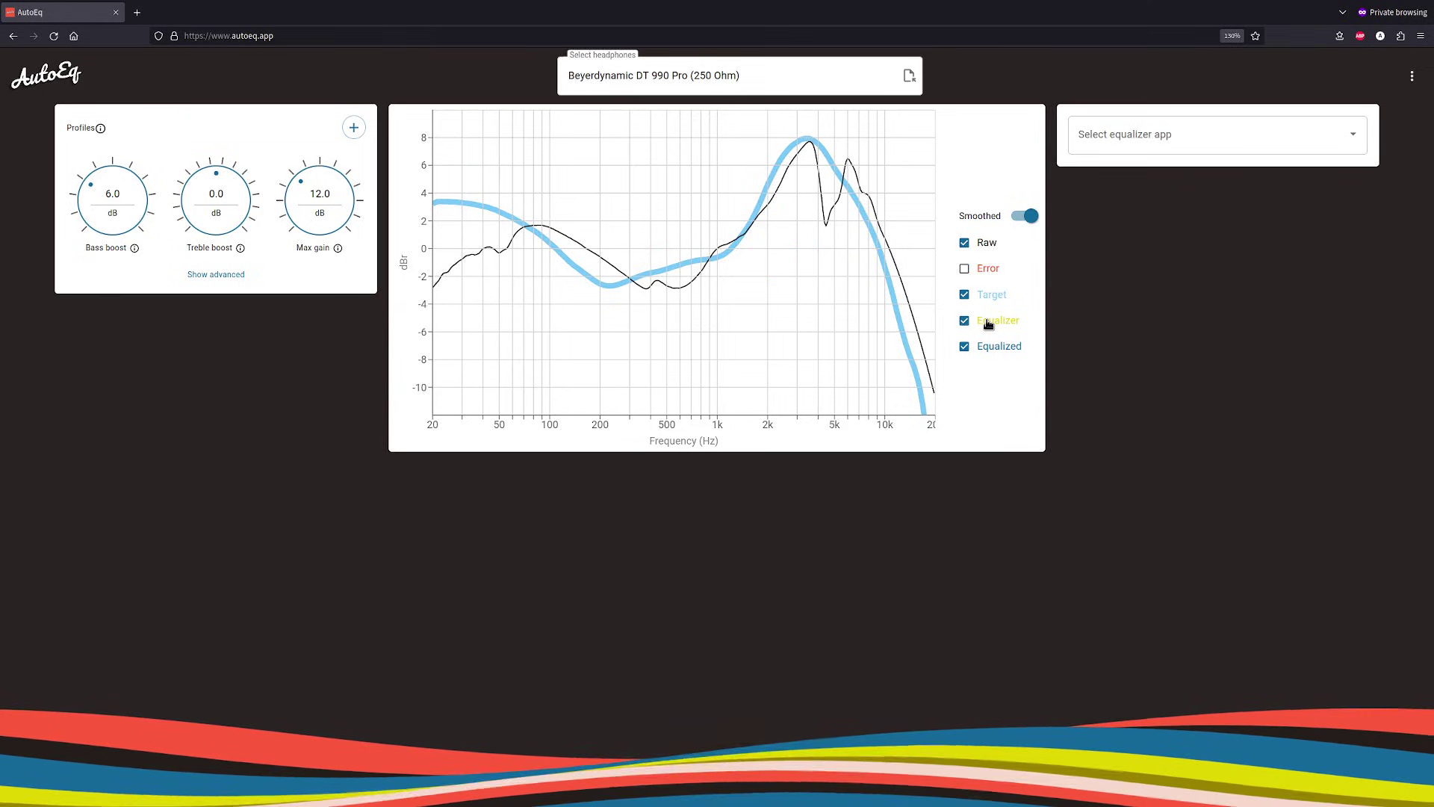
pyautogui.click(224, 275)
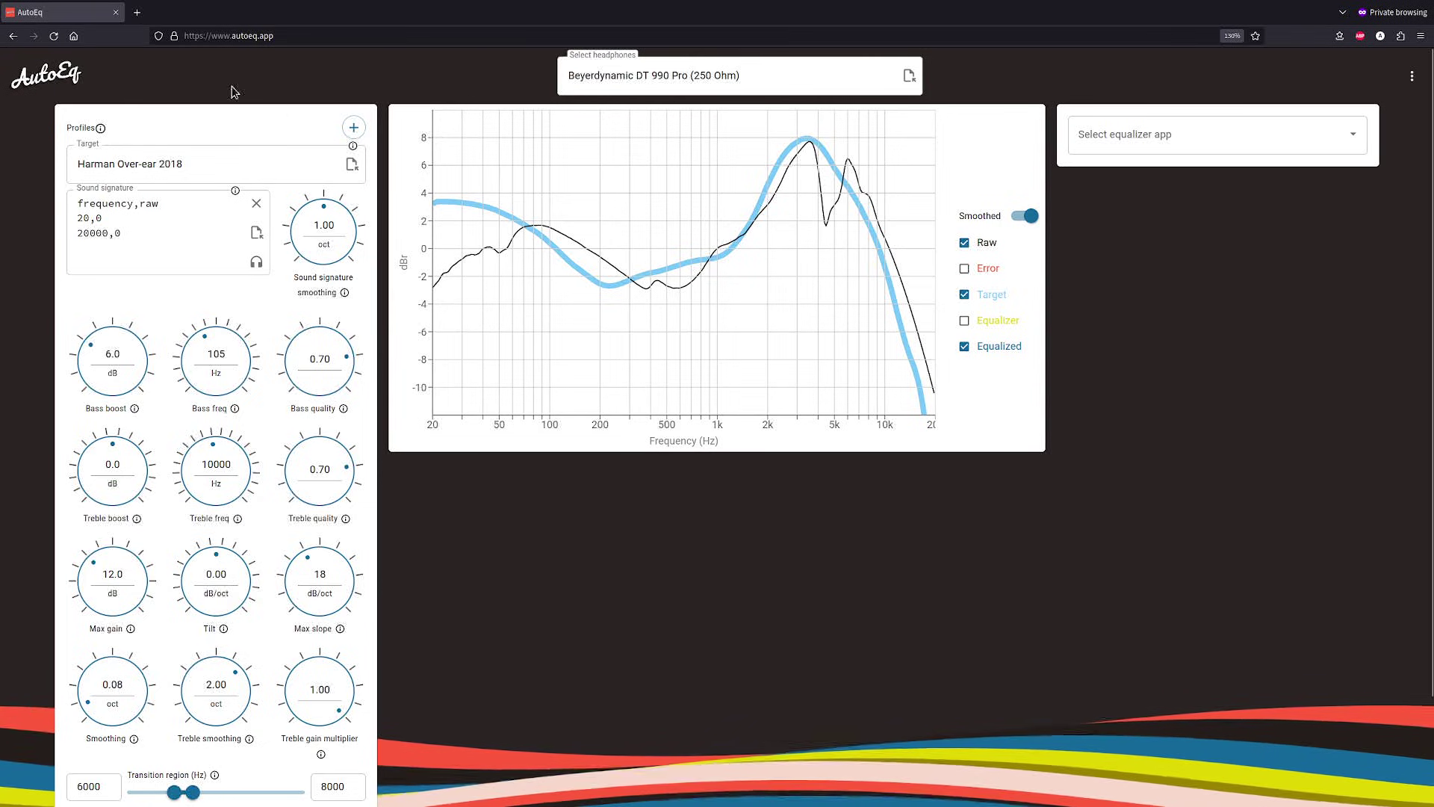
pyautogui.click(154, 171)
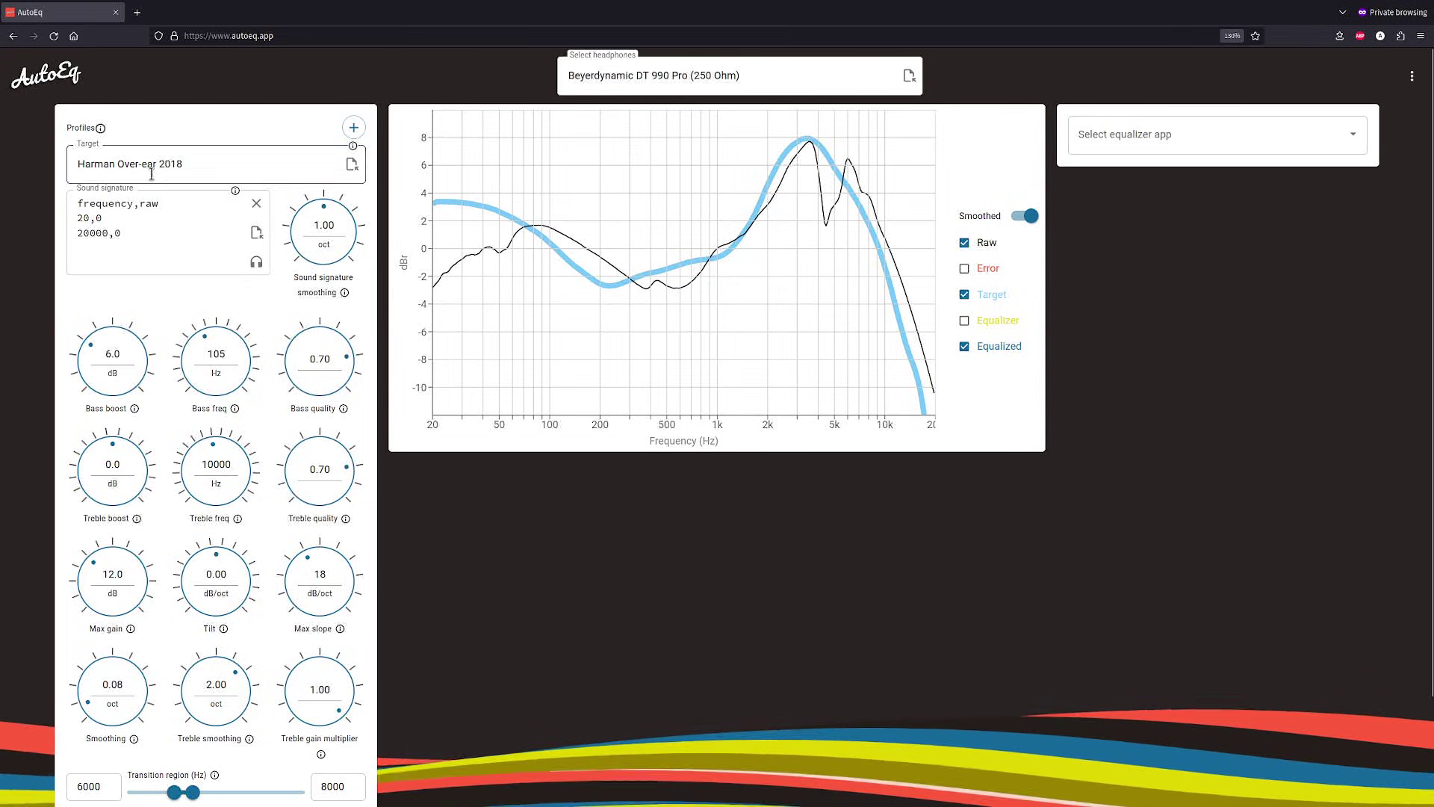
pyautogui.scroll(-2, 153, 387)
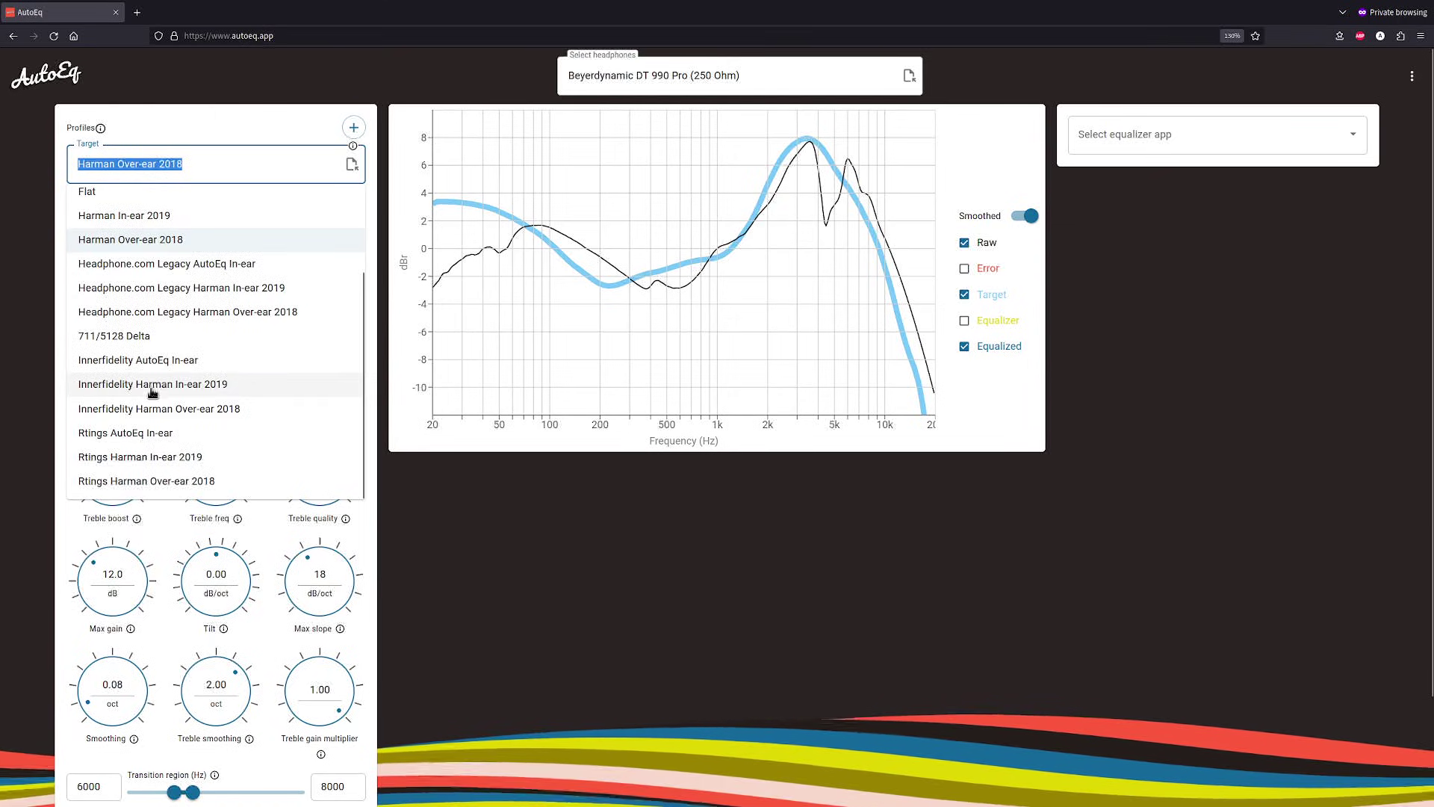
pyautogui.scroll(2, 153, 387)
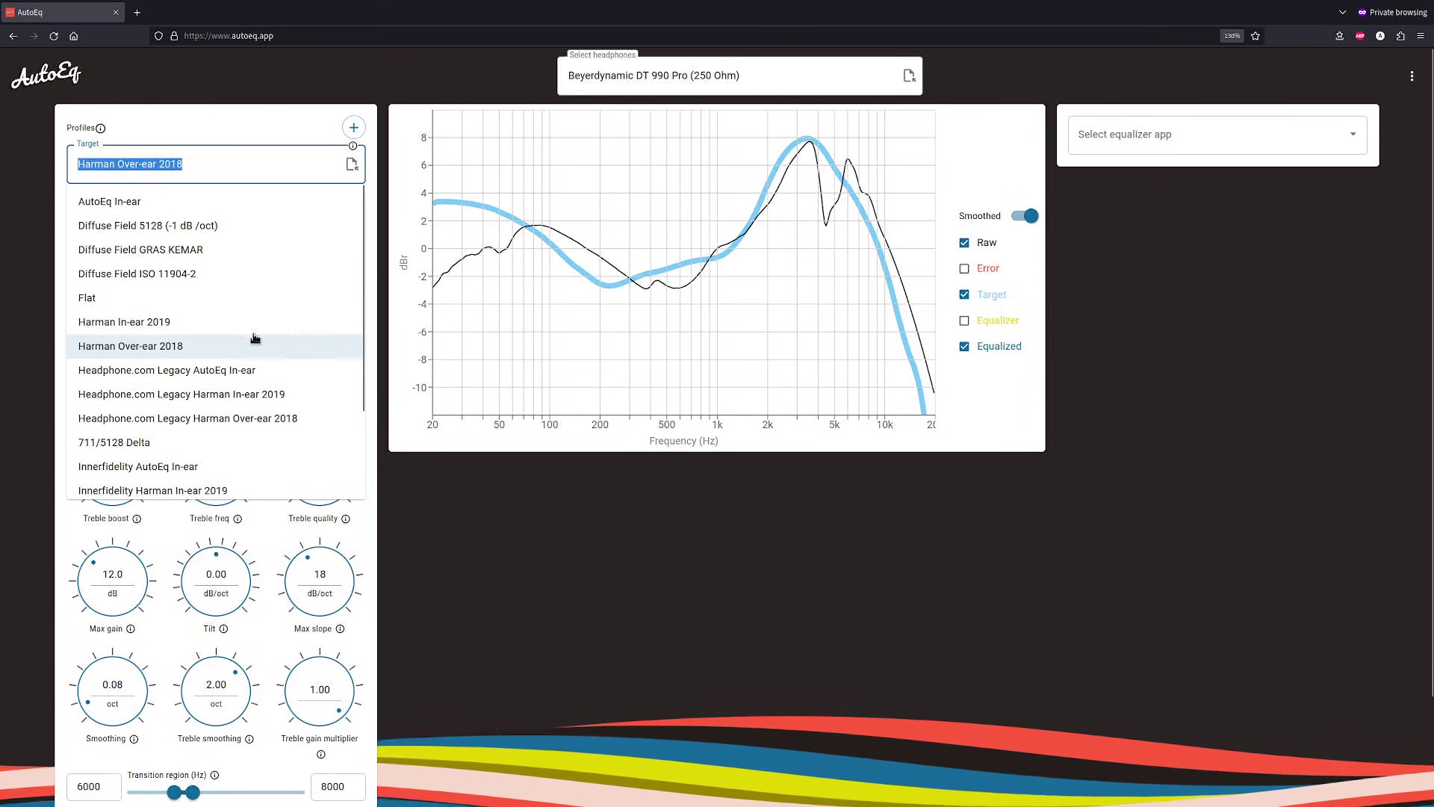
pyautogui.click(193, 344)
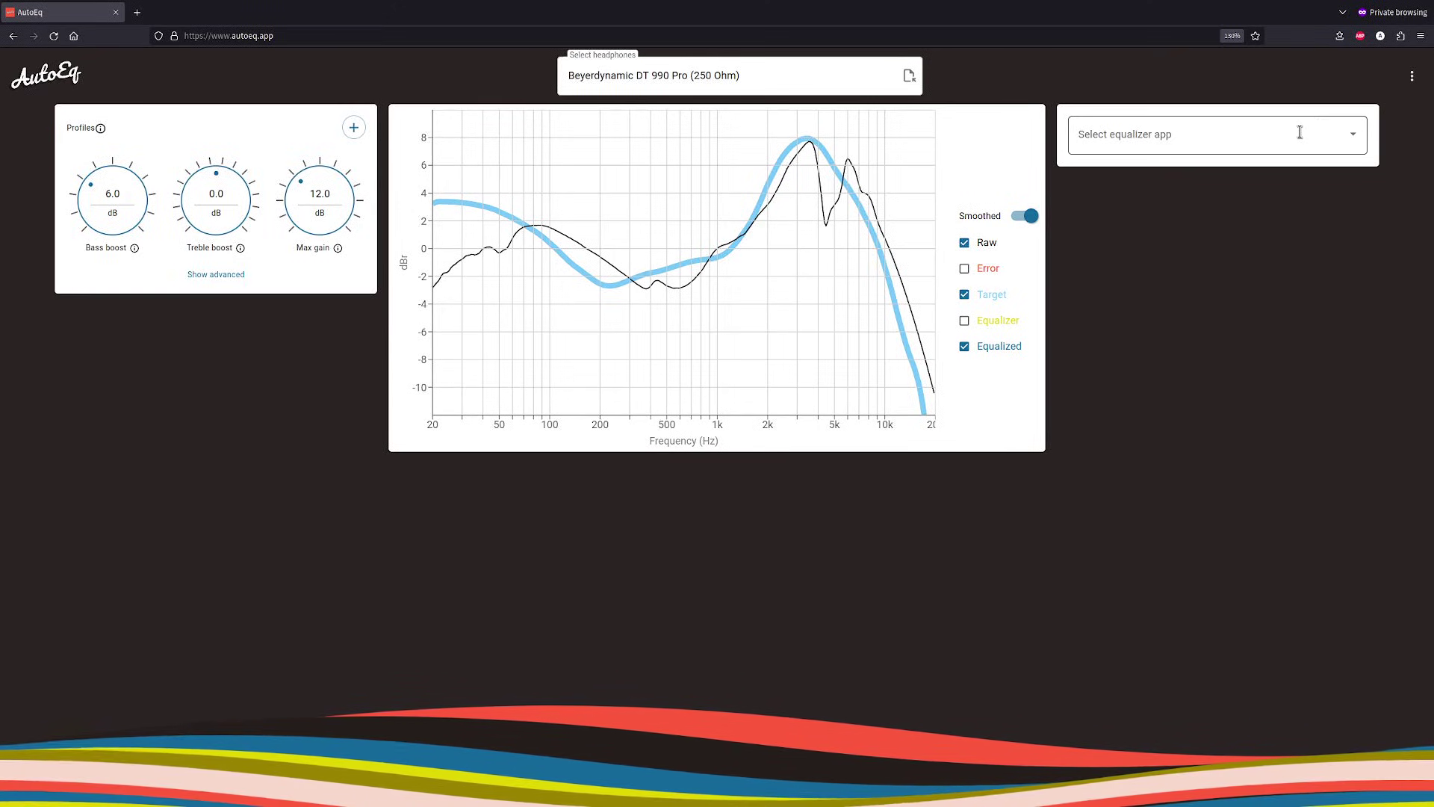
# Step: Pick Convolution Eq from the equalizer app list
pyautogui.click(1300, 133)
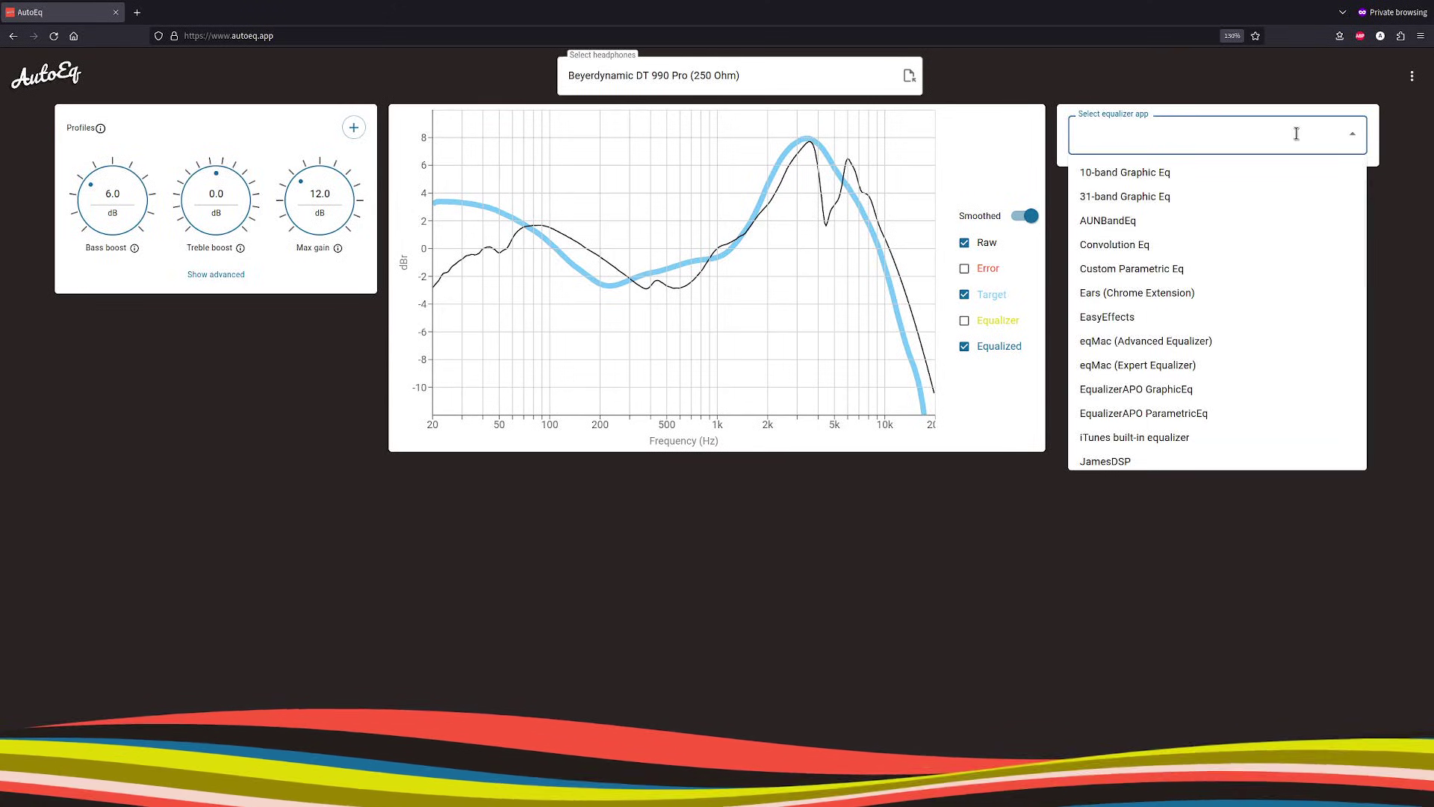
pyautogui.scroll(-3, 1158, 313)
pyautogui.scroll(-2, 1165, 310)
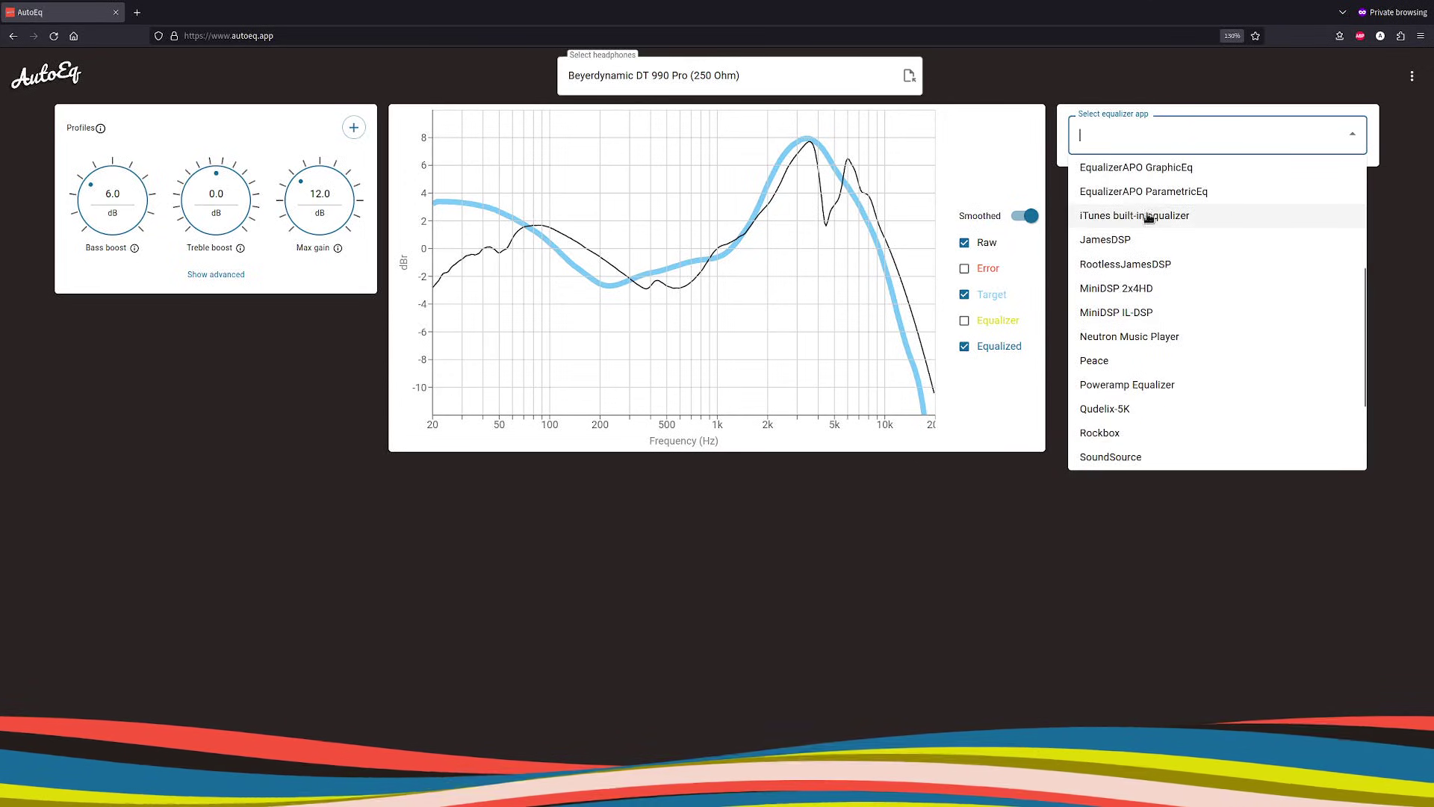
pyautogui.scroll(-2, 1200, 224)
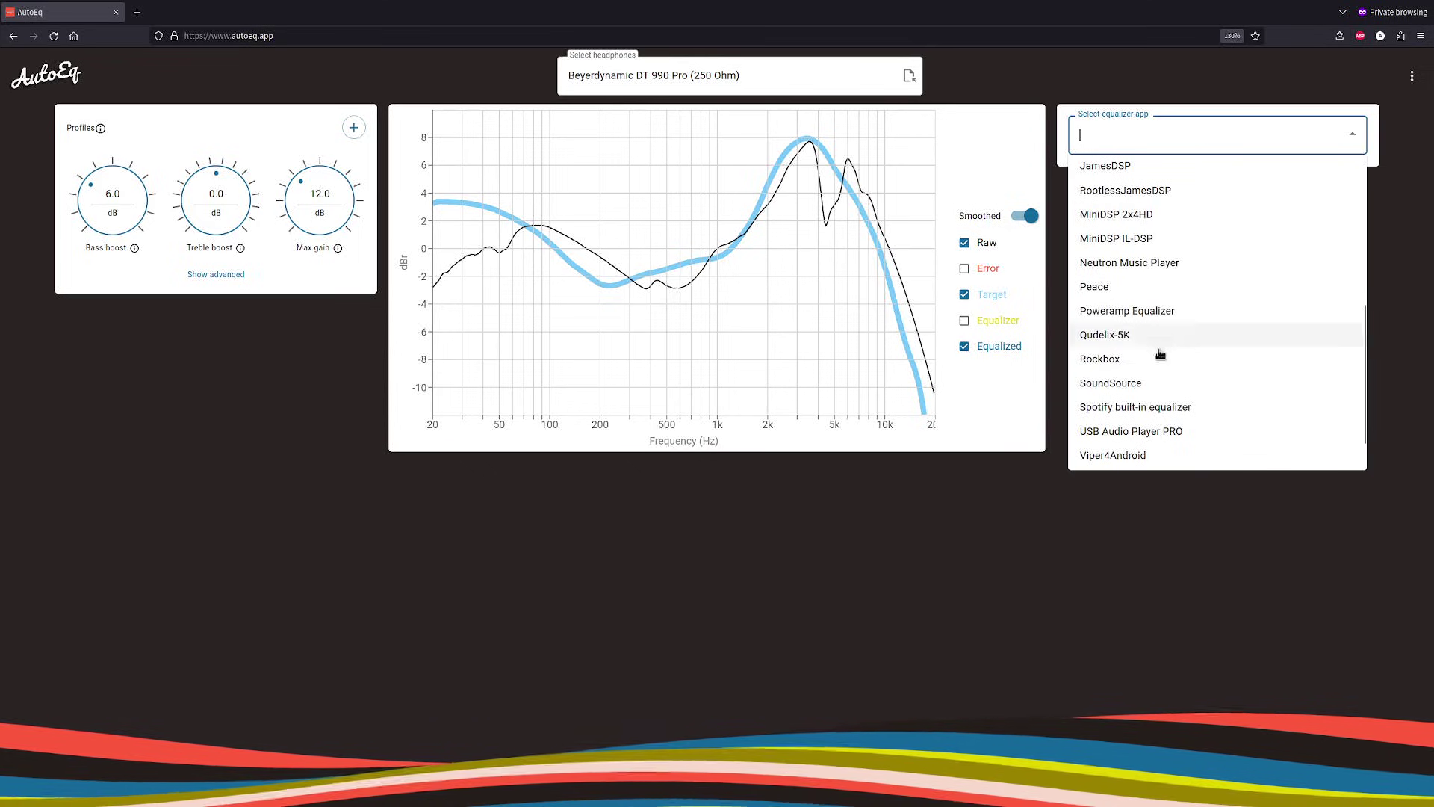
pyautogui.scroll(8, 1143, 410)
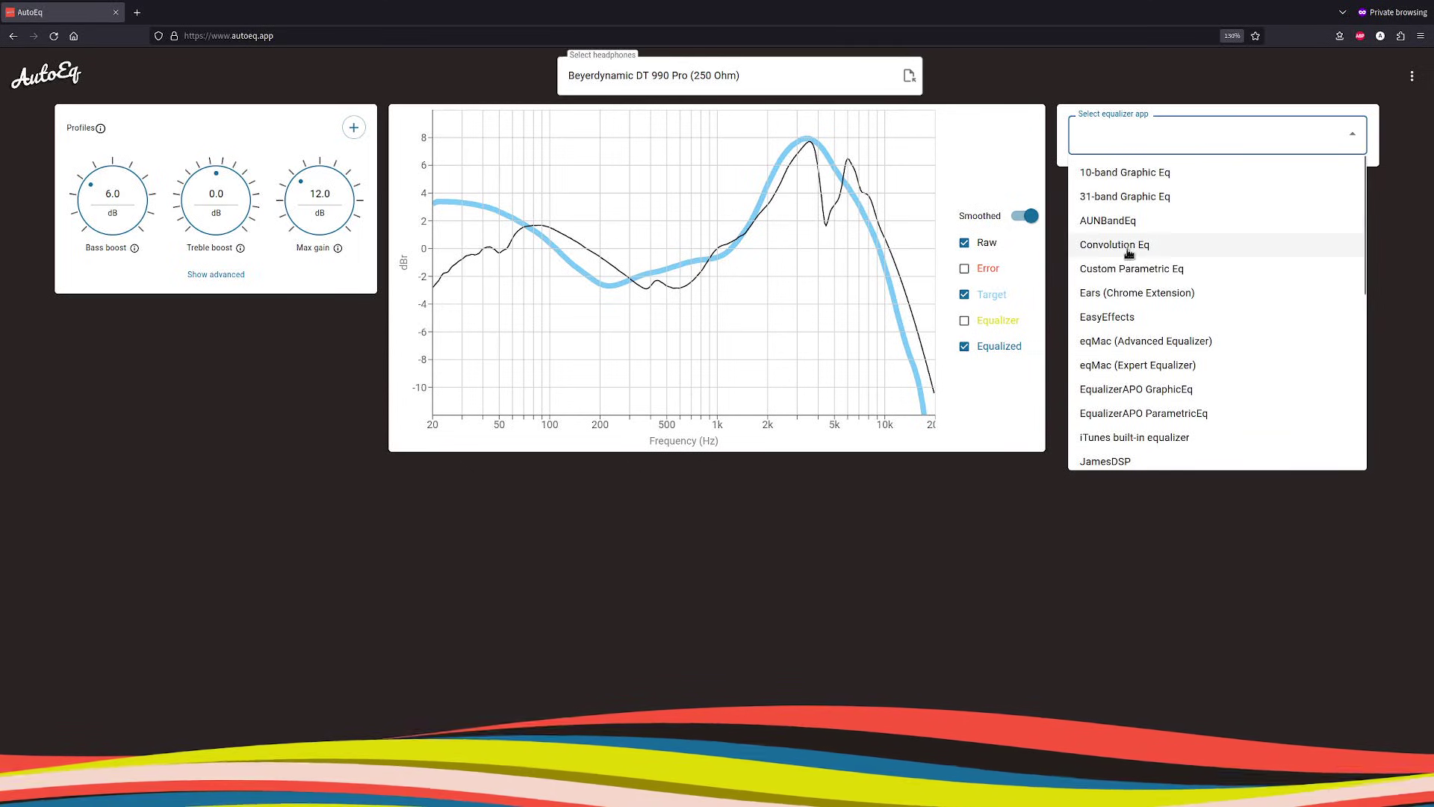
pyautogui.click(1225, 246)
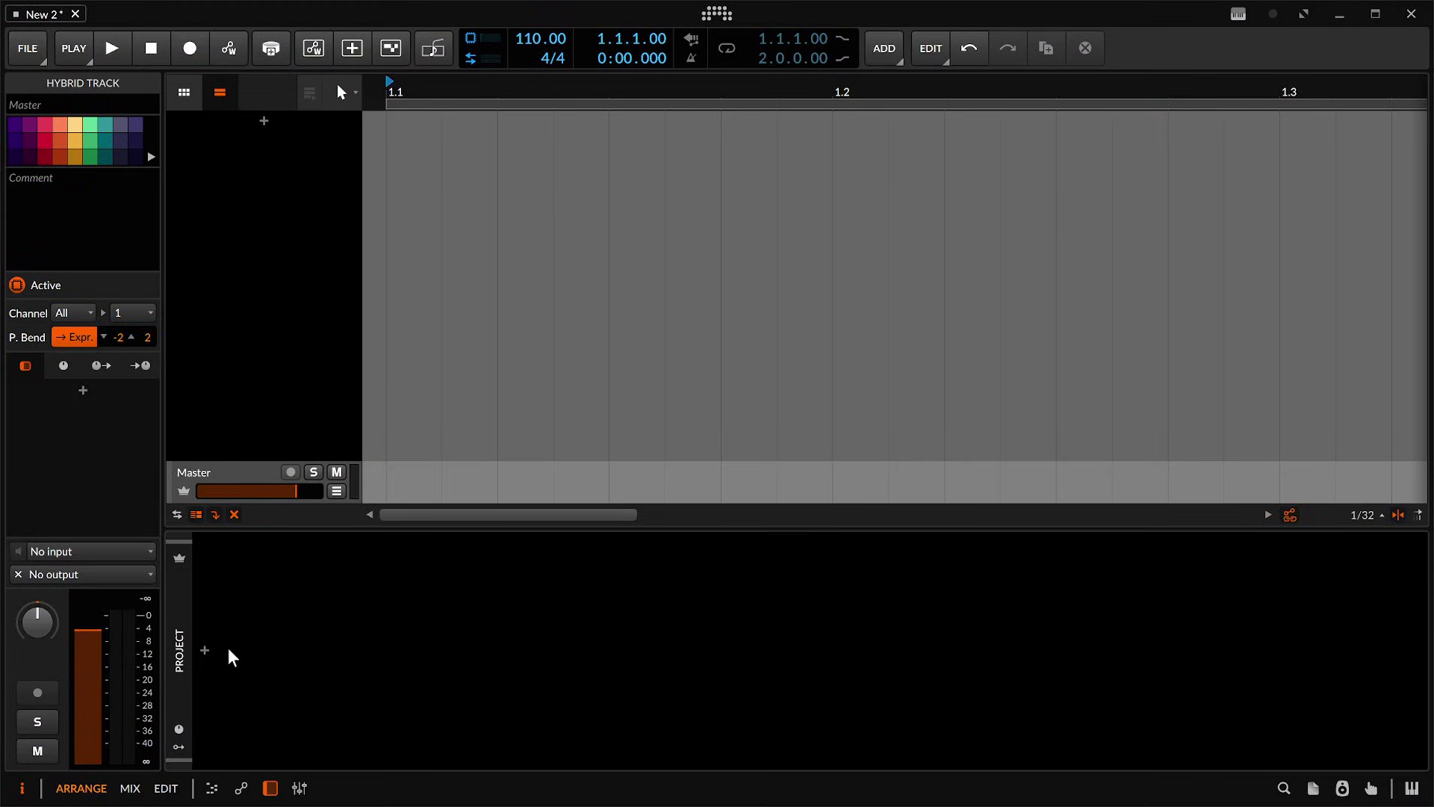
# Step: Insert a Convolution device on Master and load the DT 990 Pro impulse response file
pyautogui.click(210, 655)
pyautogui.write('convol')
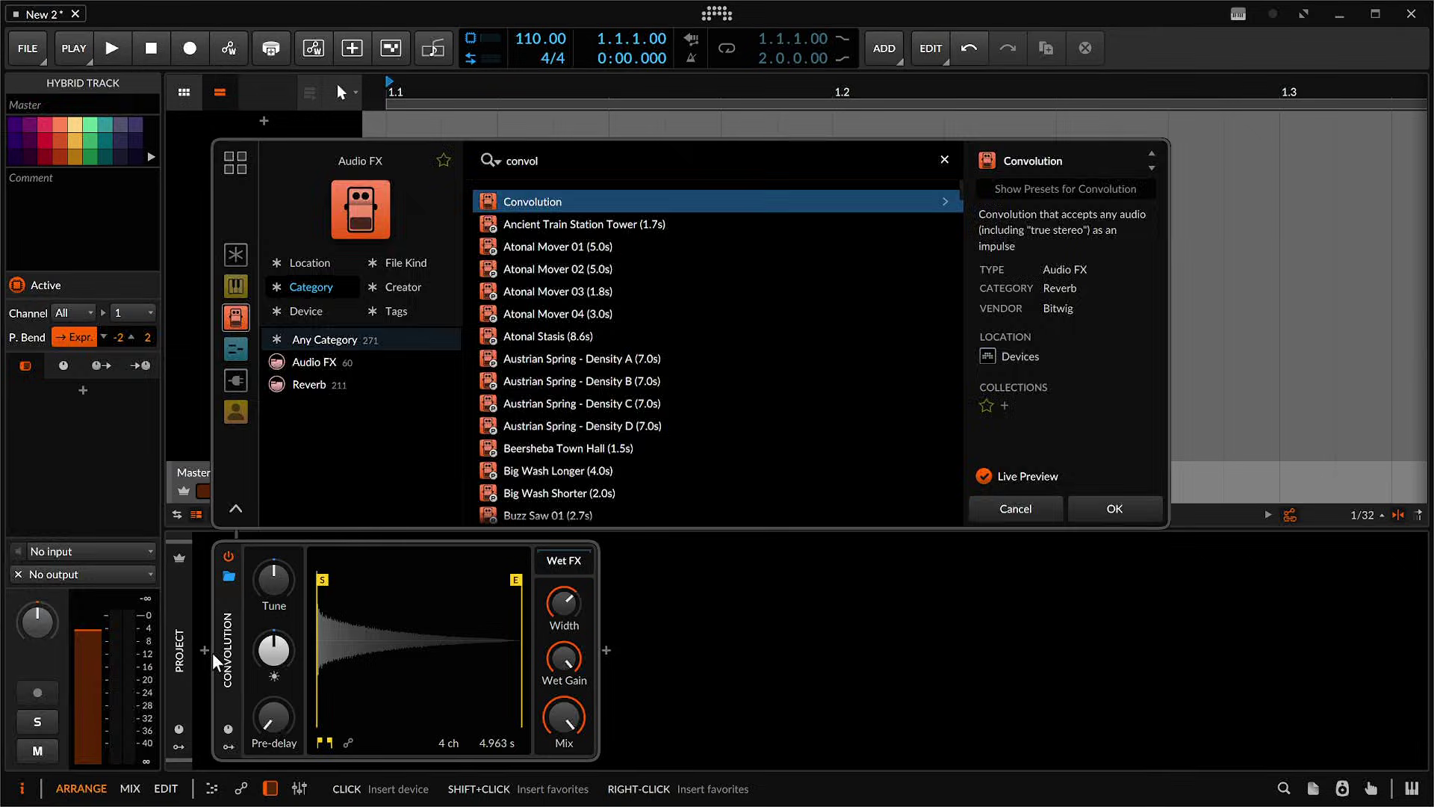
pyautogui.press('Return')
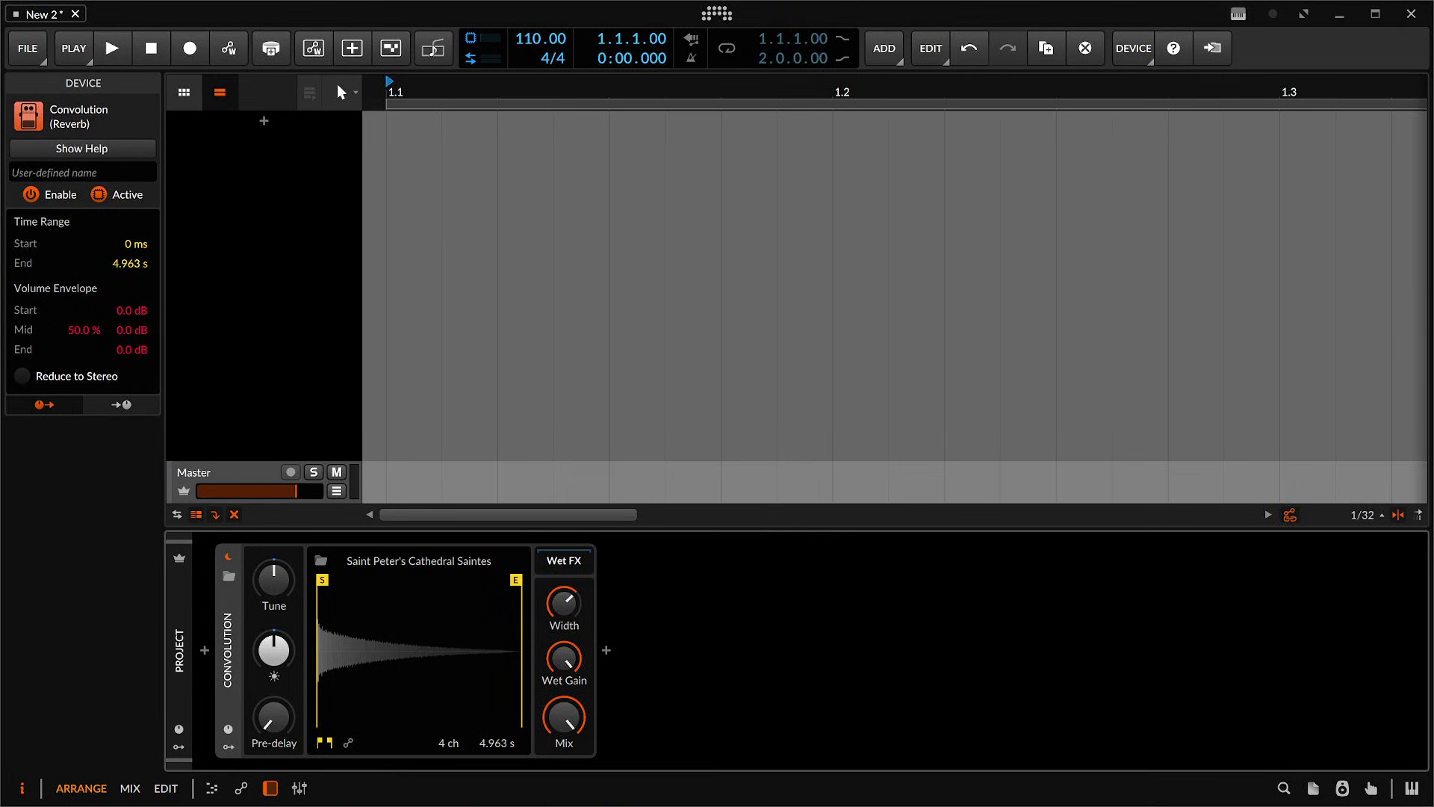
pyautogui.moveTo(171, 568); pyautogui.dragTo(403, 651)
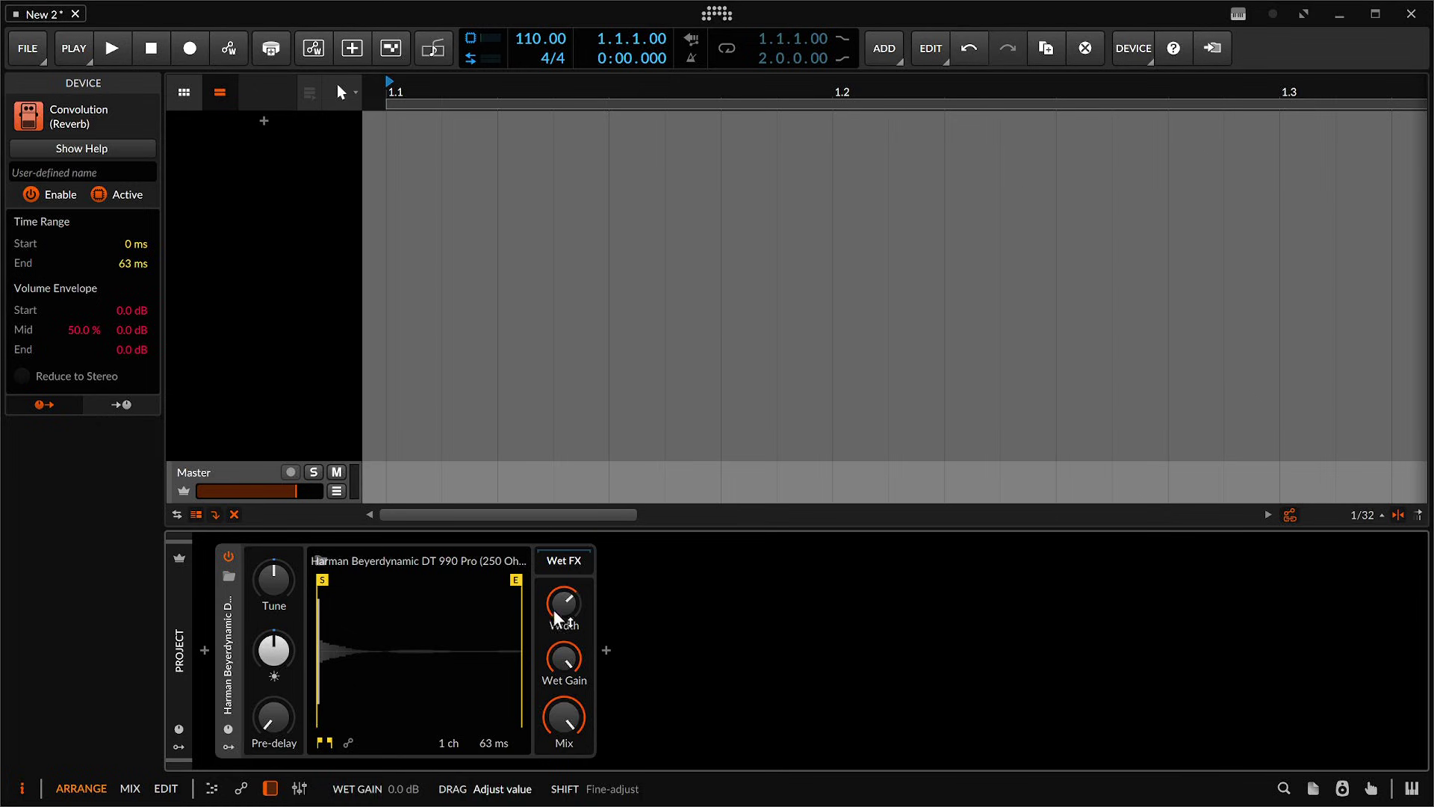
pyautogui.moveTo(561, 603)
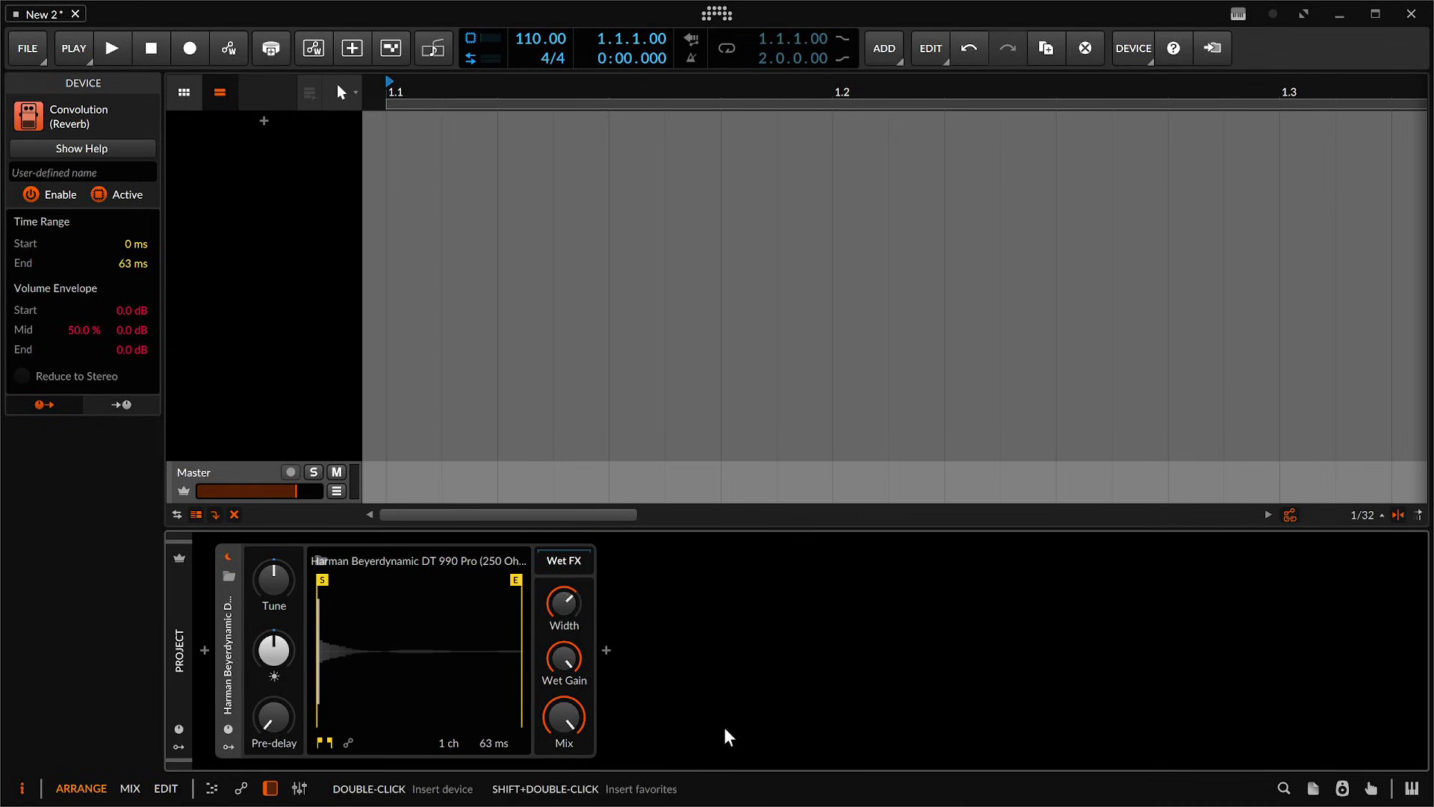
# Step: Add a Tool device at +12 dB gain and wrap the Convolution in an FX Layer
pyautogui.click(607, 652)
pyautogui.write('tool')
pyautogui.press('Return')
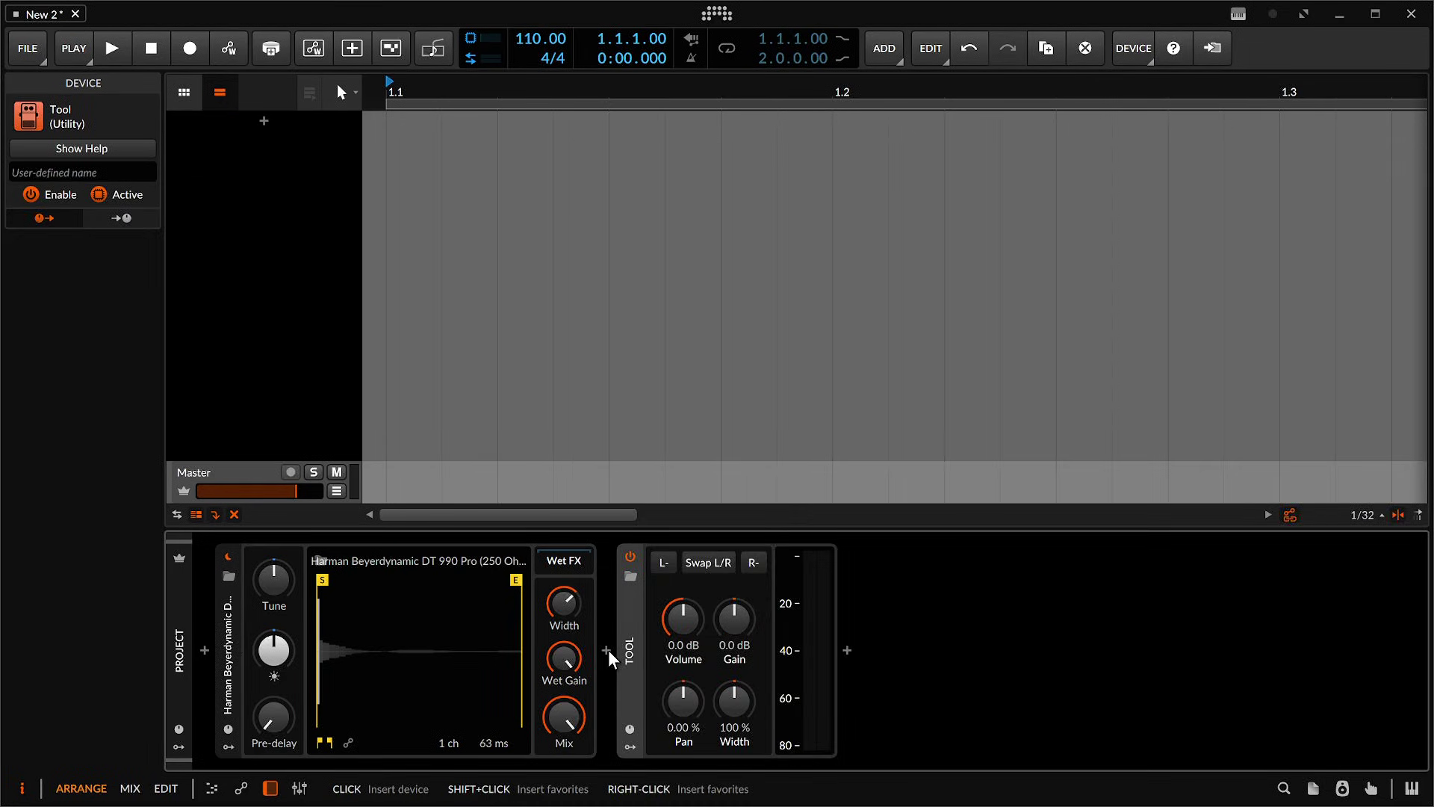
pyautogui.doubleClick(735, 646)
pyautogui.tripleClick(735, 646)
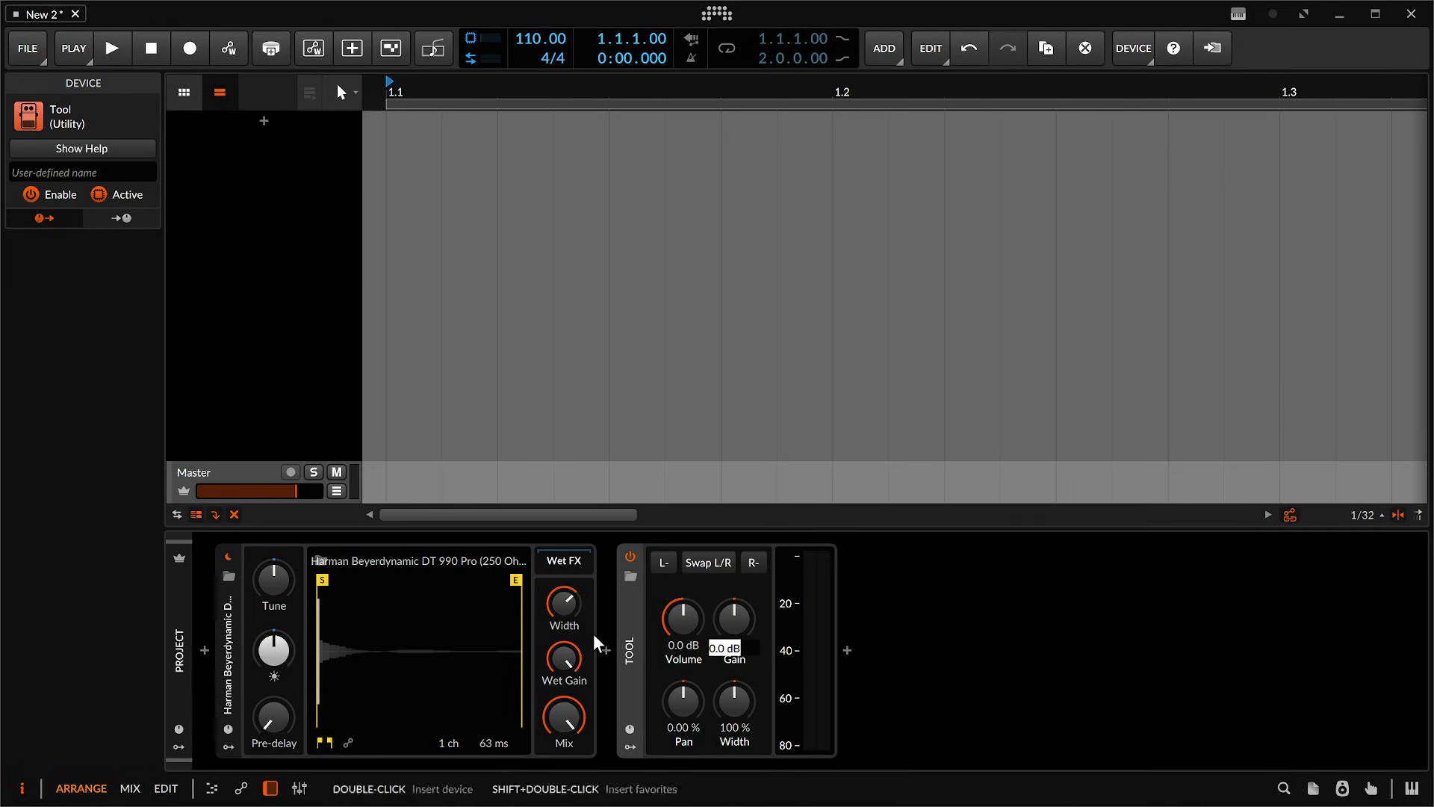
pyautogui.write('12')
pyautogui.press('Return')
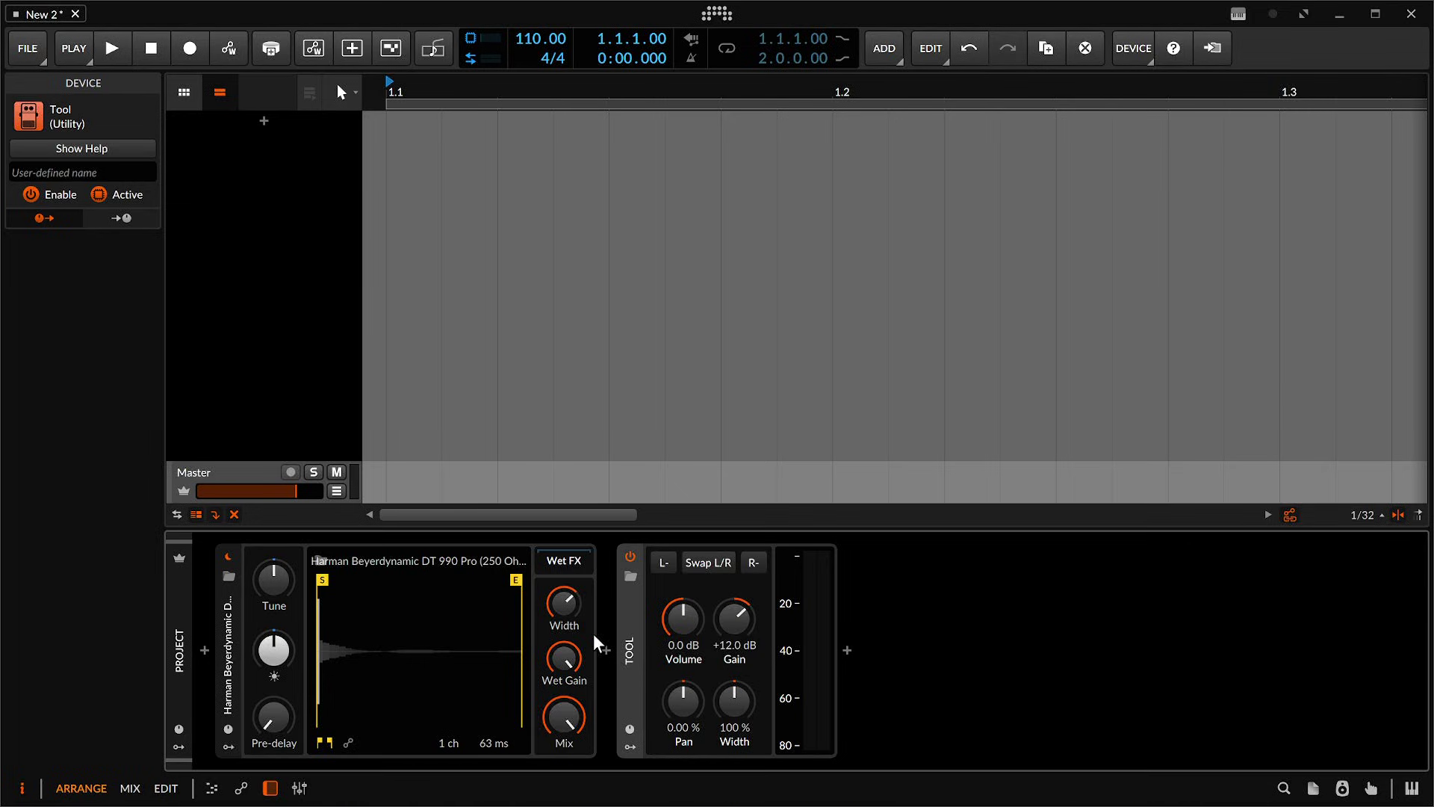
pyautogui.click(260, 644)
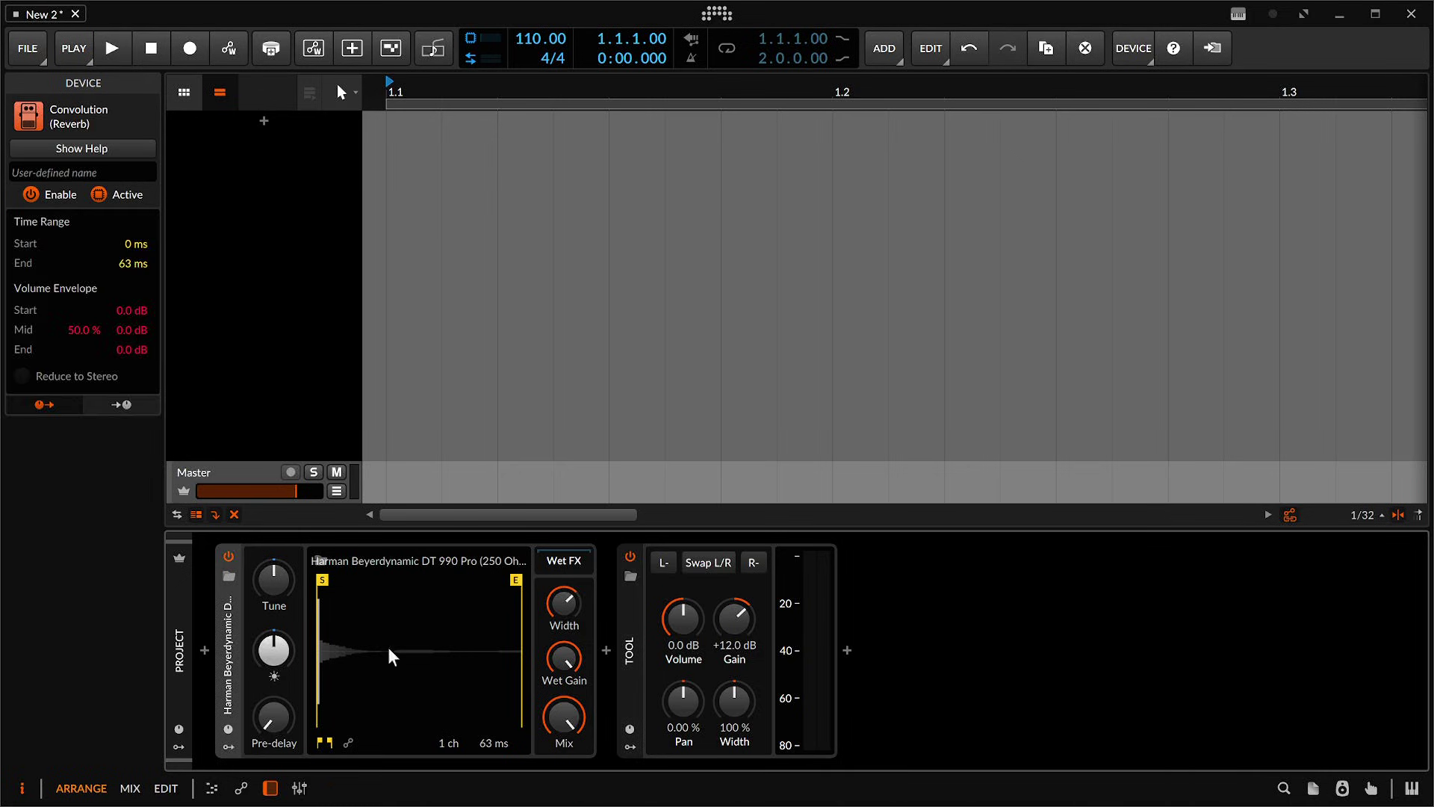
pyautogui.hotkey('ctrl', 'g')
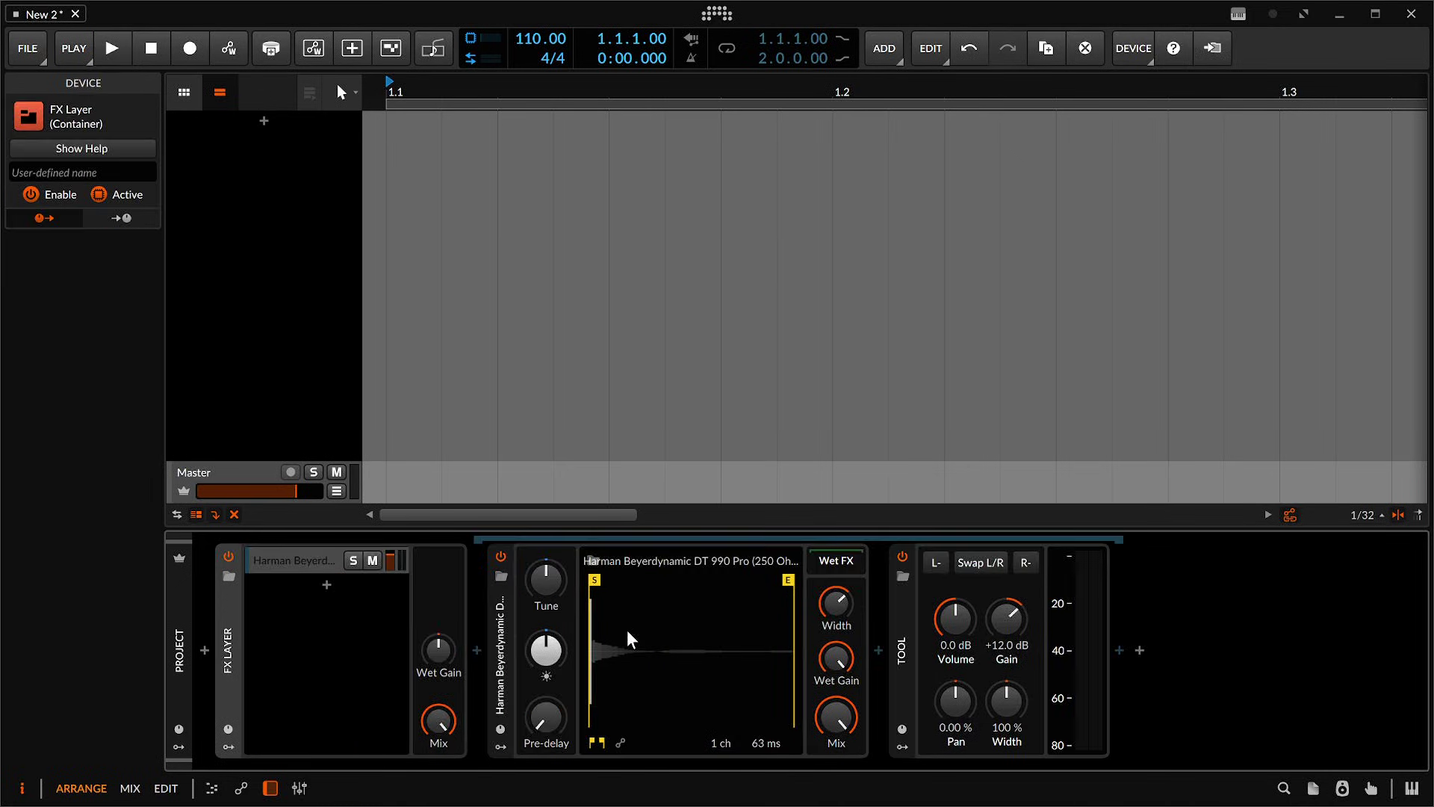
# Step: Save the FX Layer to the library as a preset named 'Calibration'
pyautogui.rightClick(230, 647)
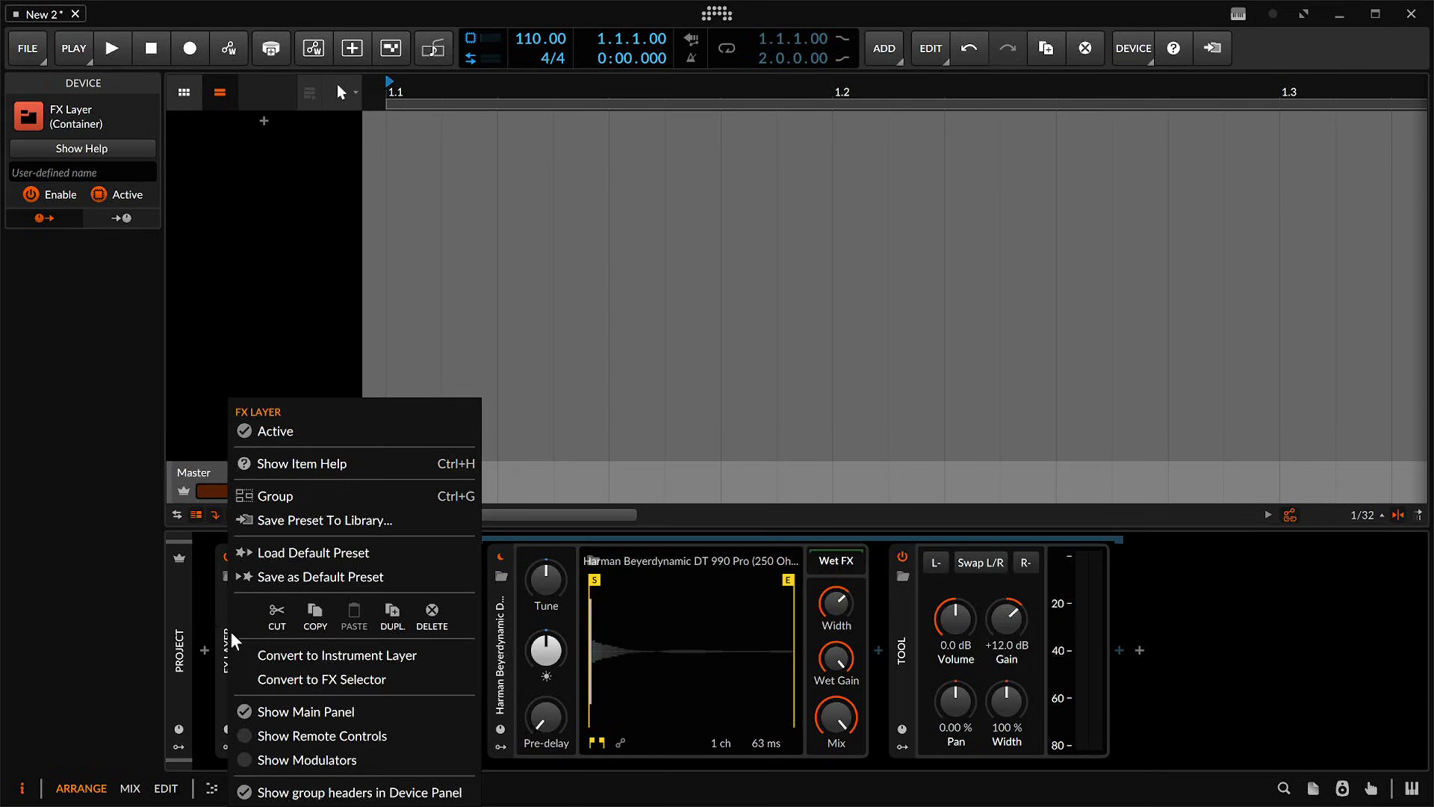
pyautogui.click(298, 519)
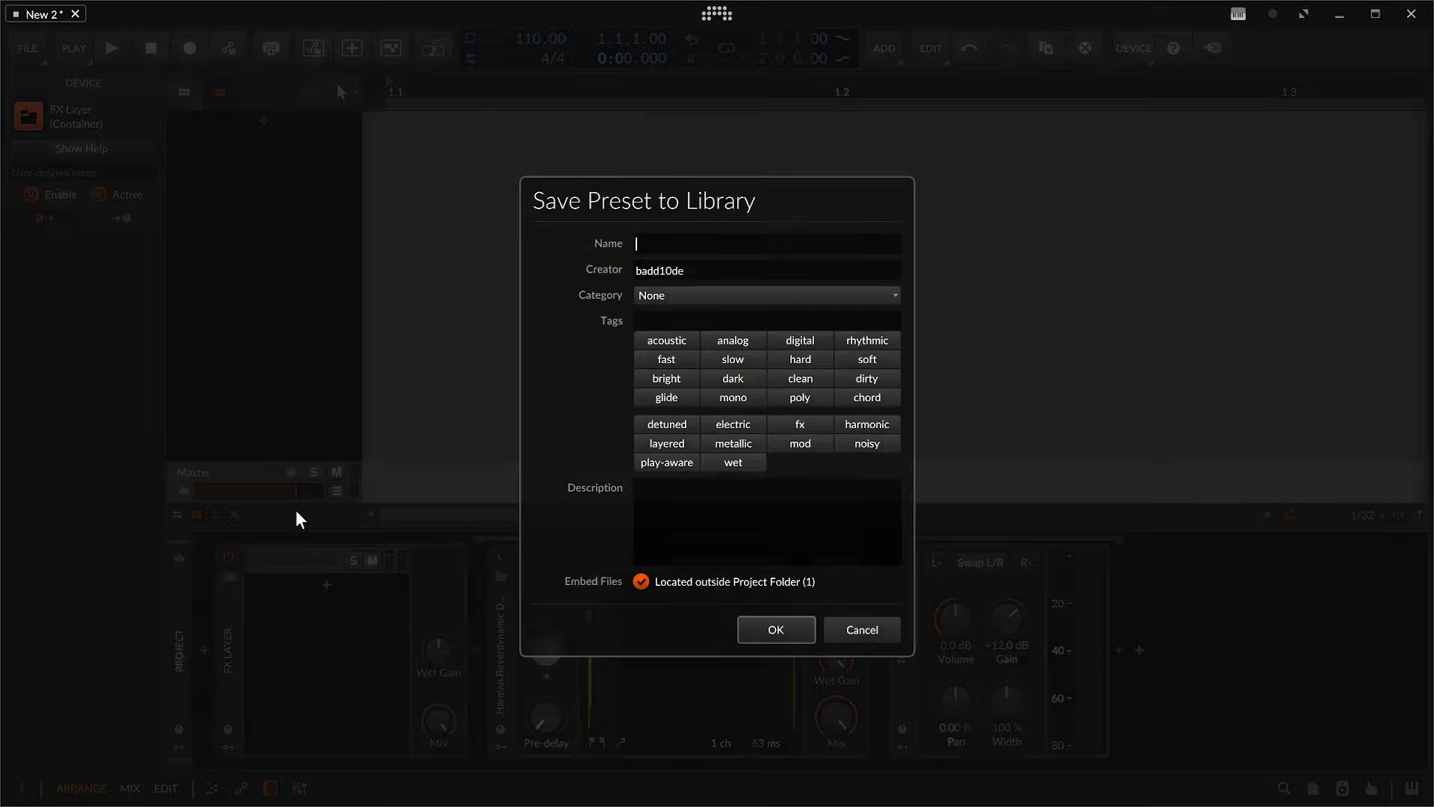
pyautogui.write('Calibration')
pyautogui.press('Return')
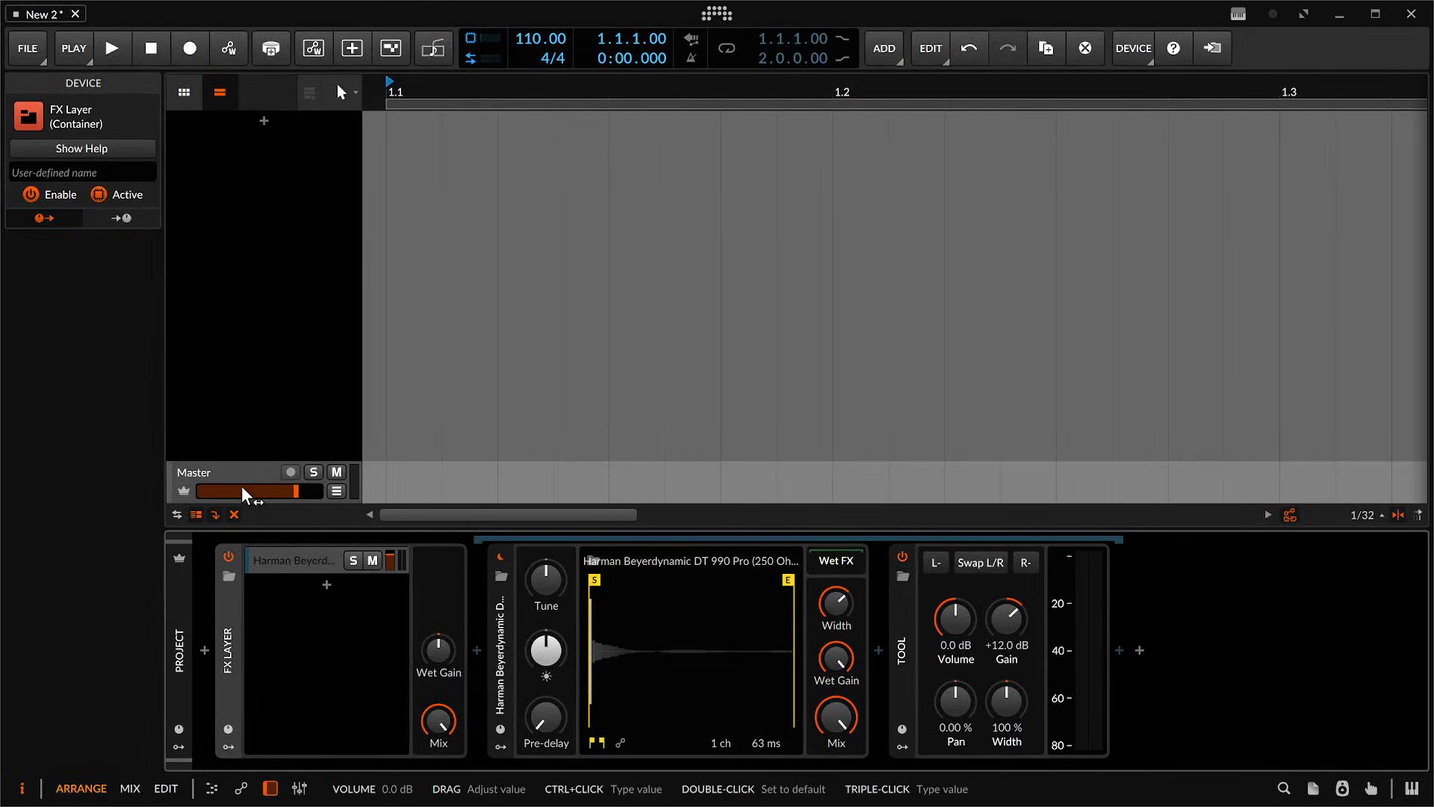
# Step: Add an FX track and move the FX Layer from Master onto it
pyautogui.rightClick(241, 440)
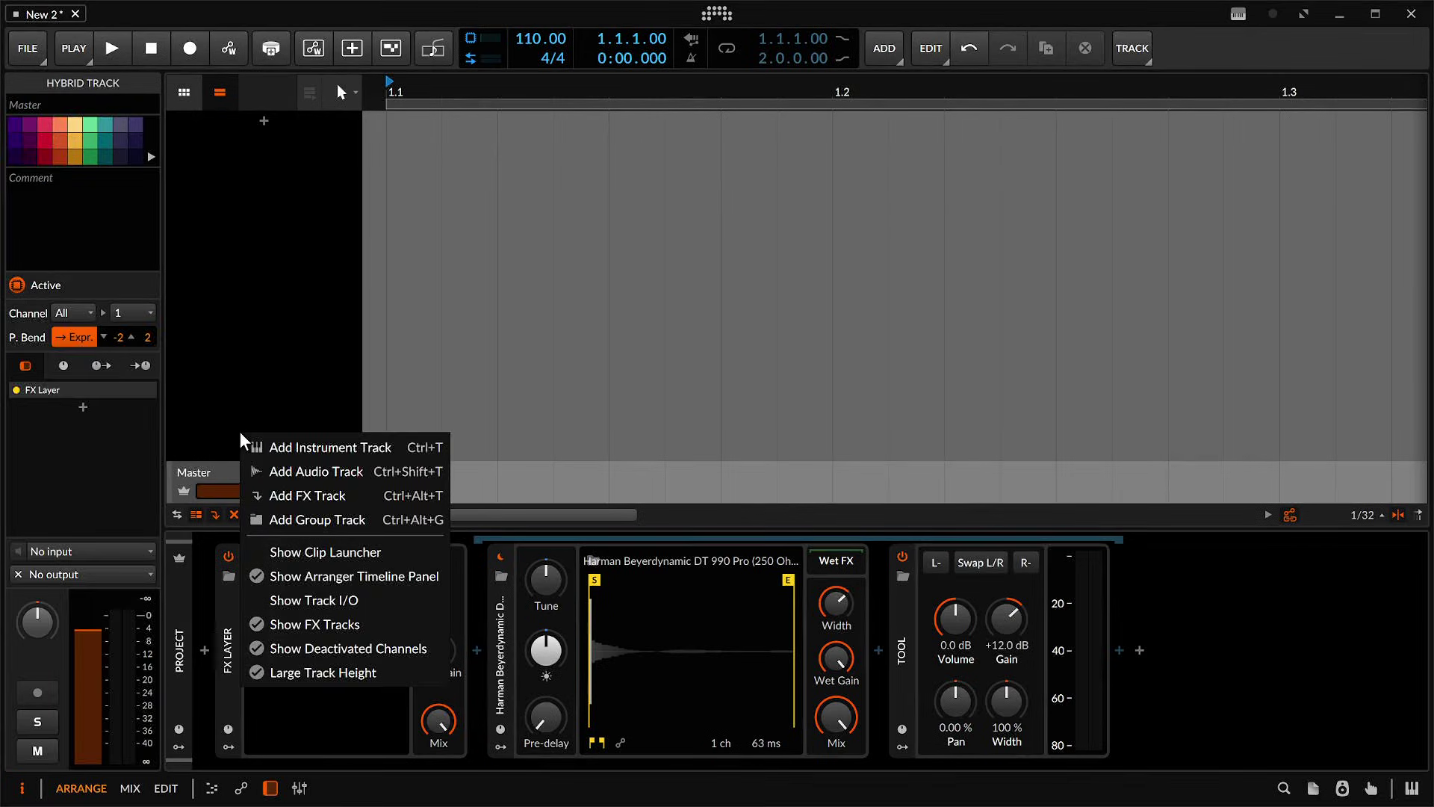
pyautogui.click(320, 496)
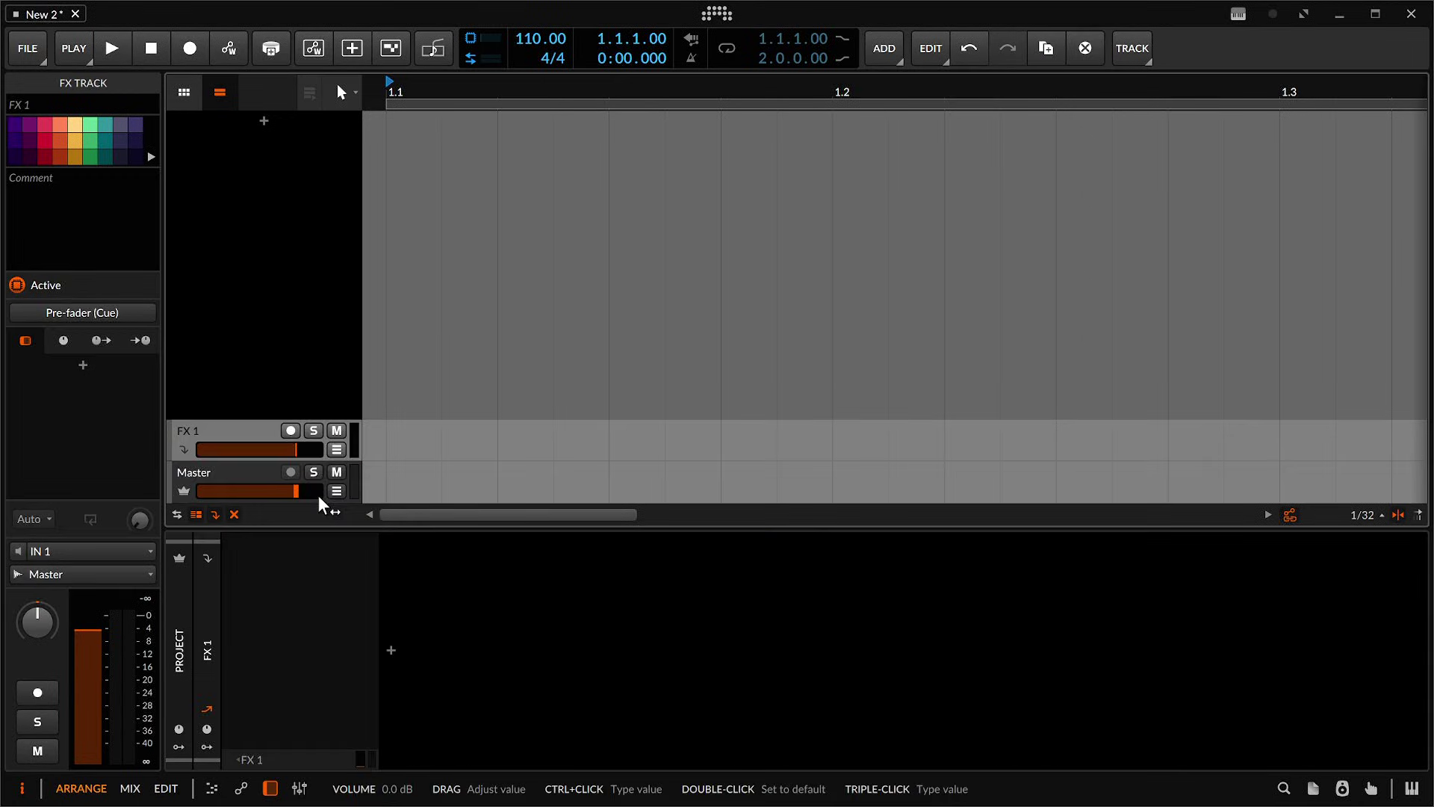
pyautogui.click(242, 476)
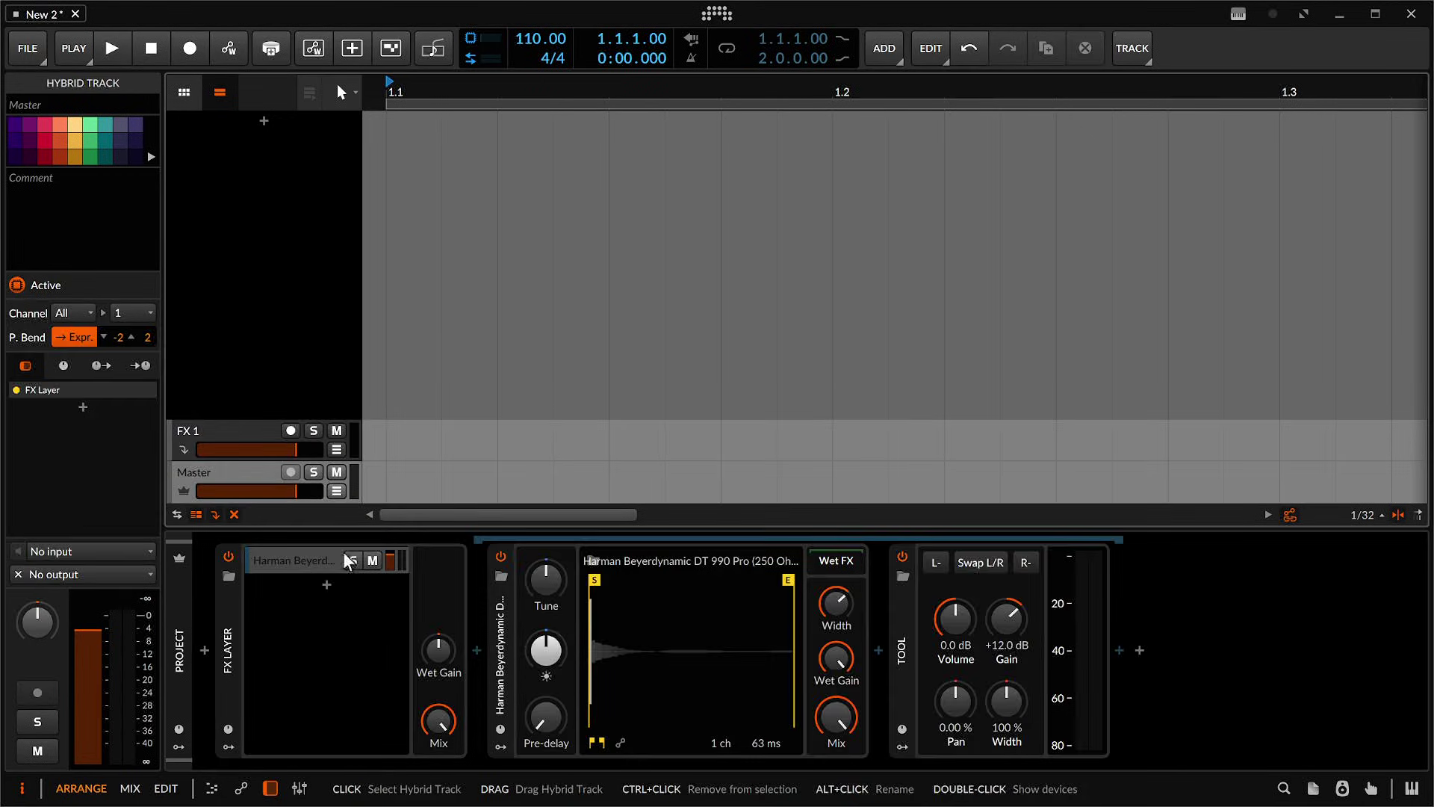
pyautogui.moveTo(228, 635); pyautogui.dragTo(224, 448)
pyautogui.click(227, 446)
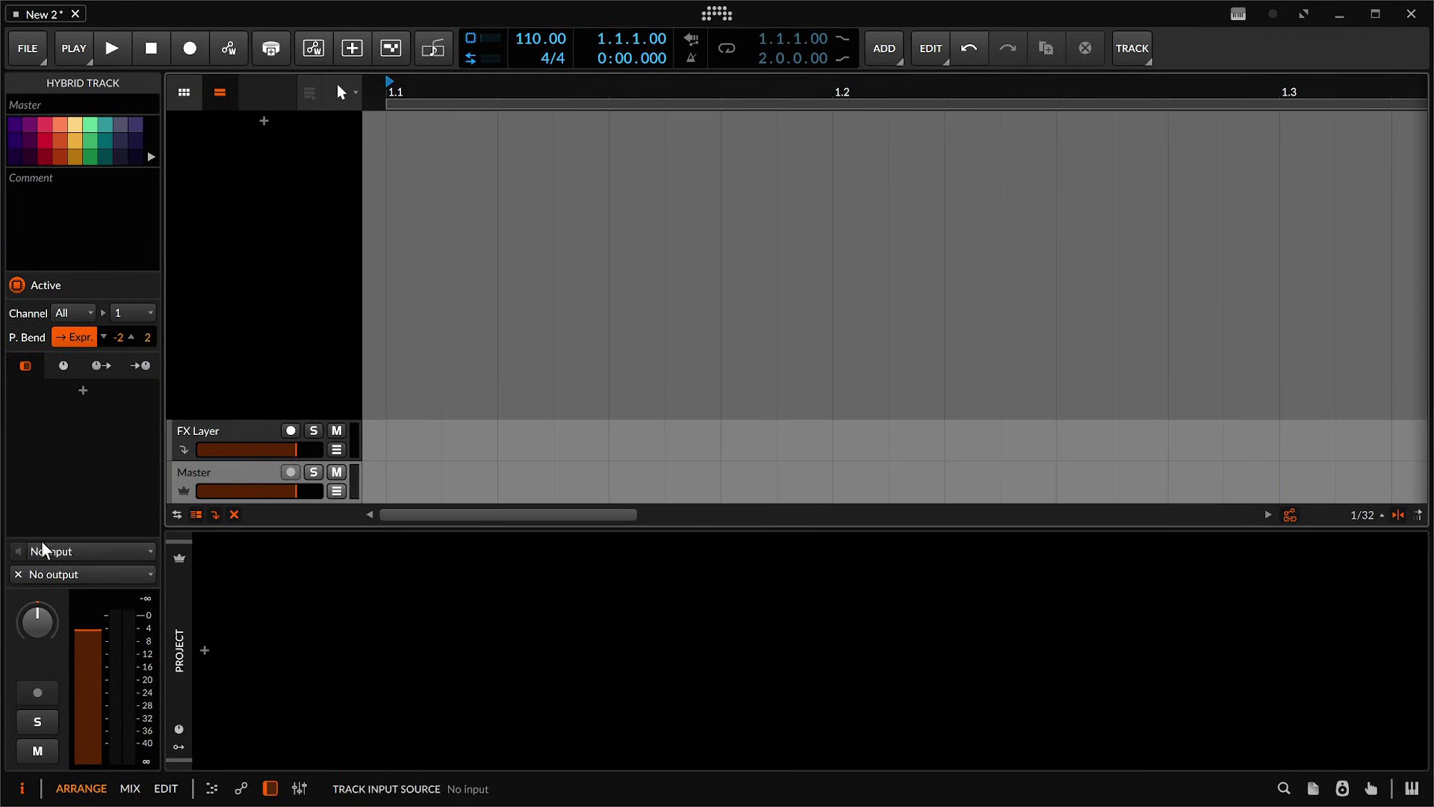
# Step: Route the FX Layer track's output to Headphones and its input from Master (POST)
pyautogui.click(214, 441)
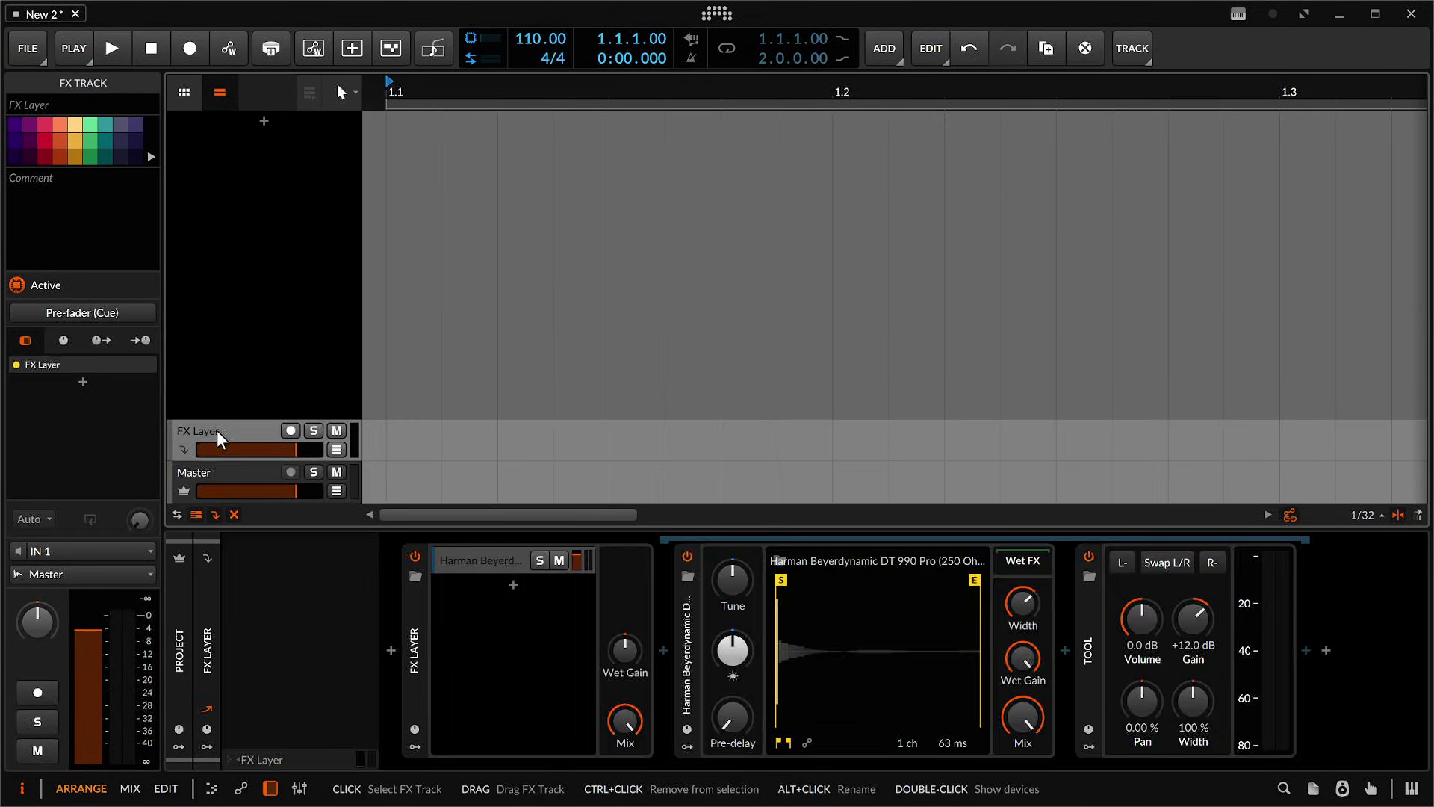
pyautogui.click(58, 576)
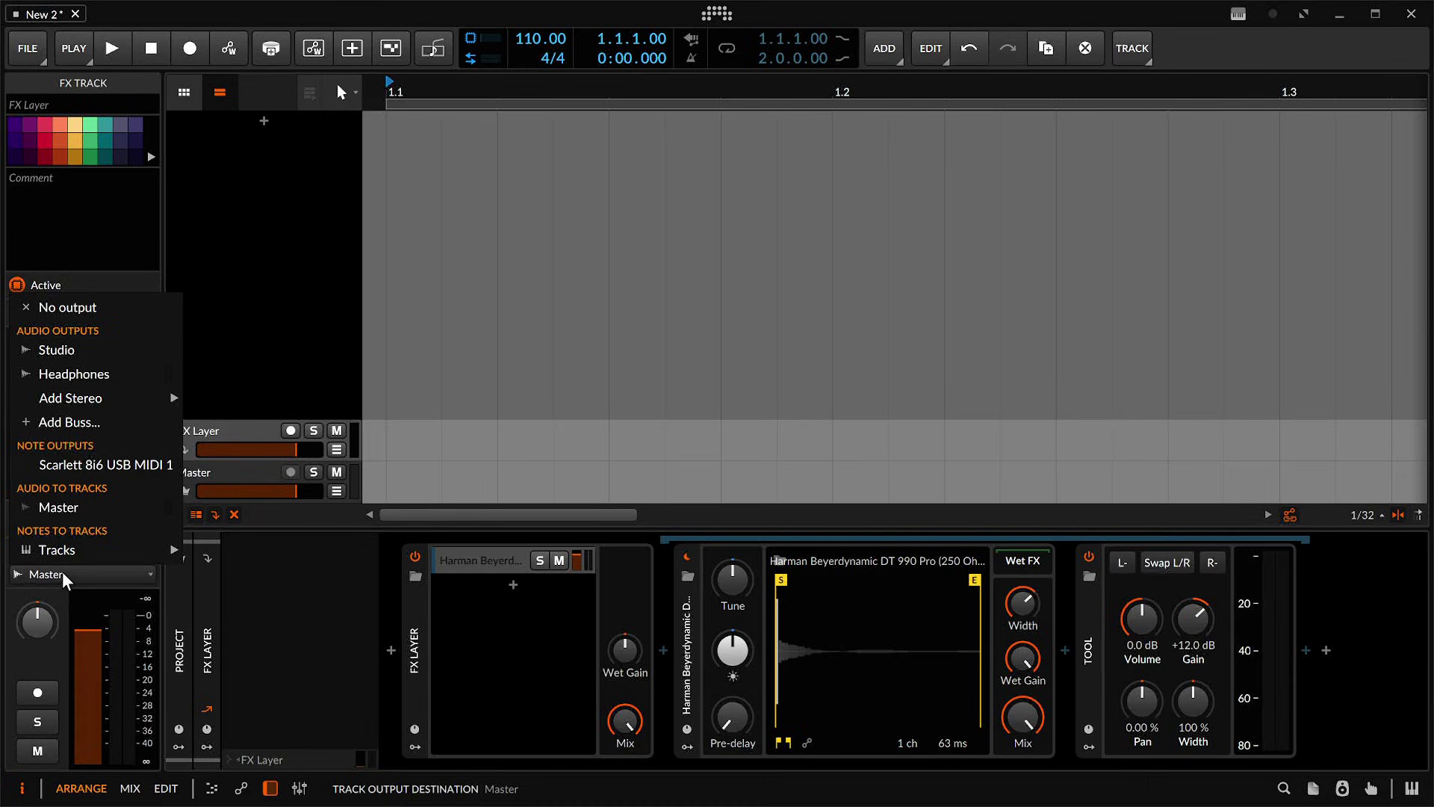
pyautogui.click(122, 392)
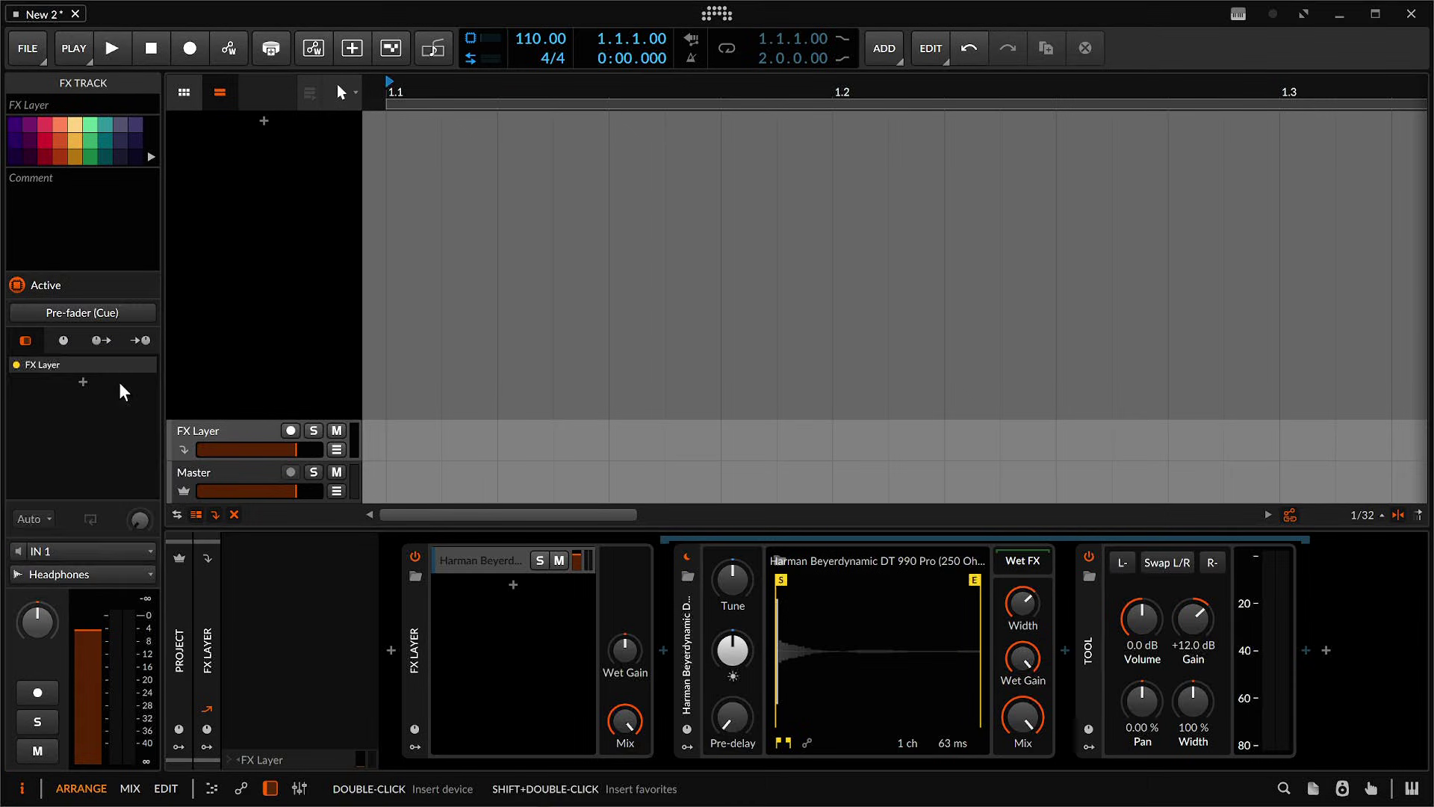
pyautogui.click(77, 555)
pyautogui.moveTo(89, 782)
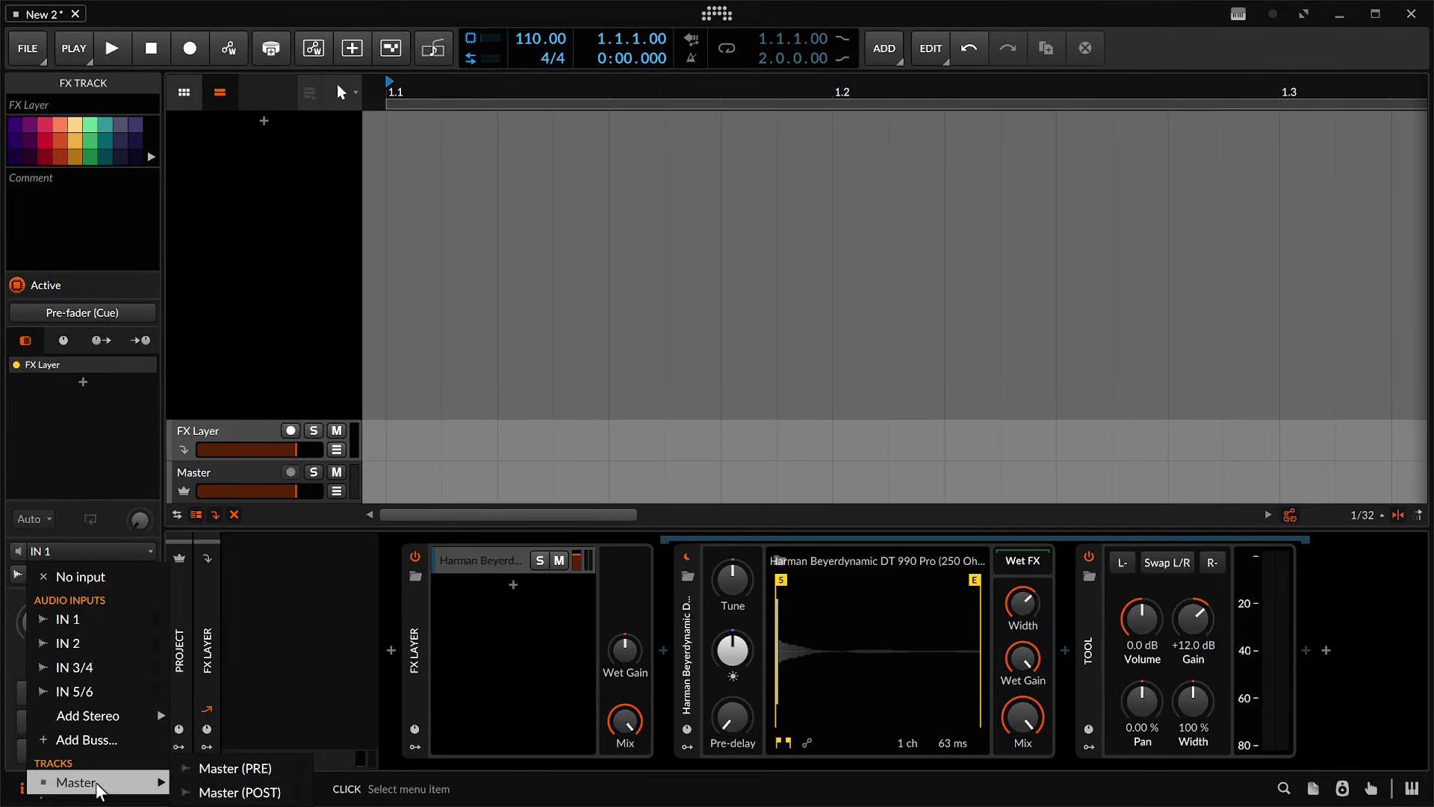
pyautogui.click(209, 791)
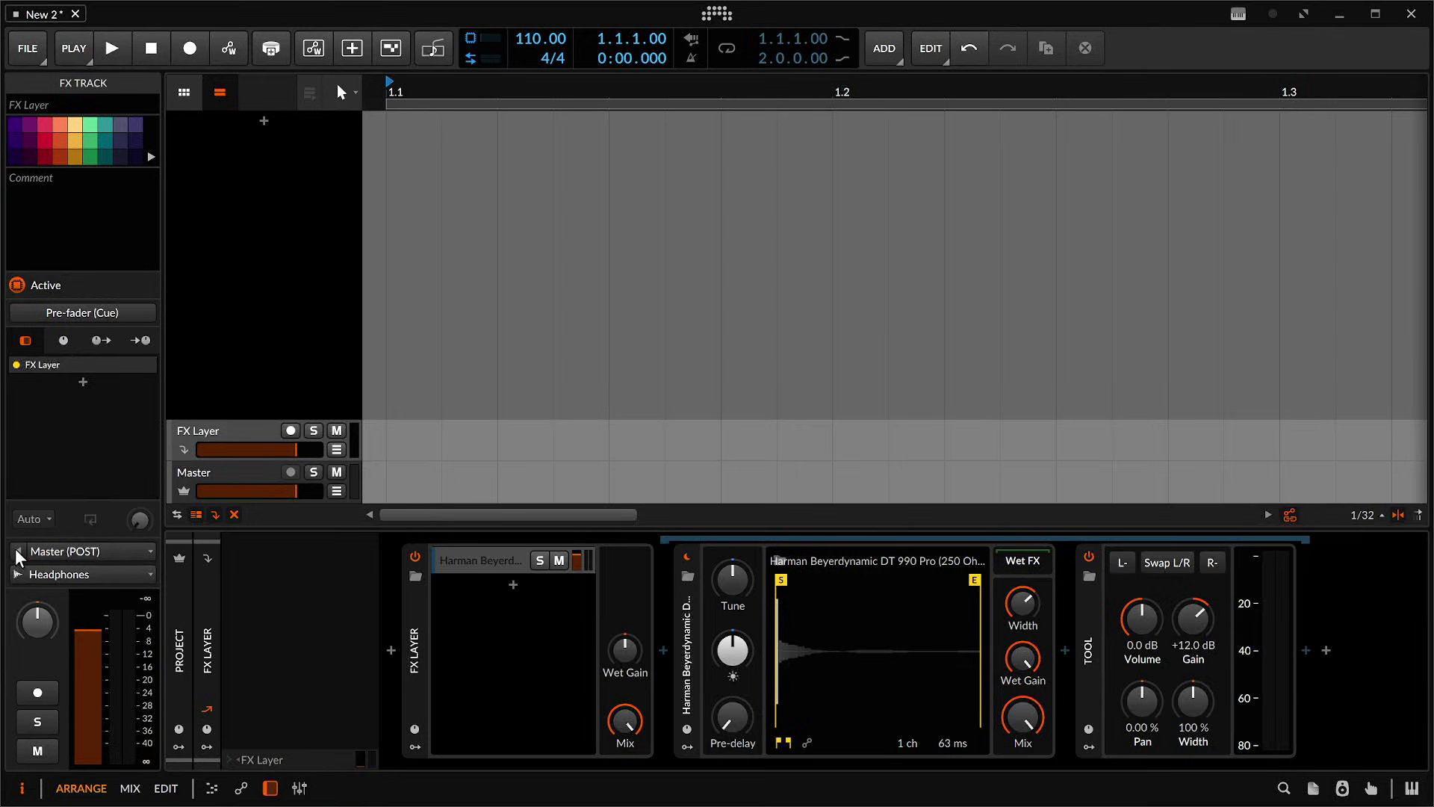